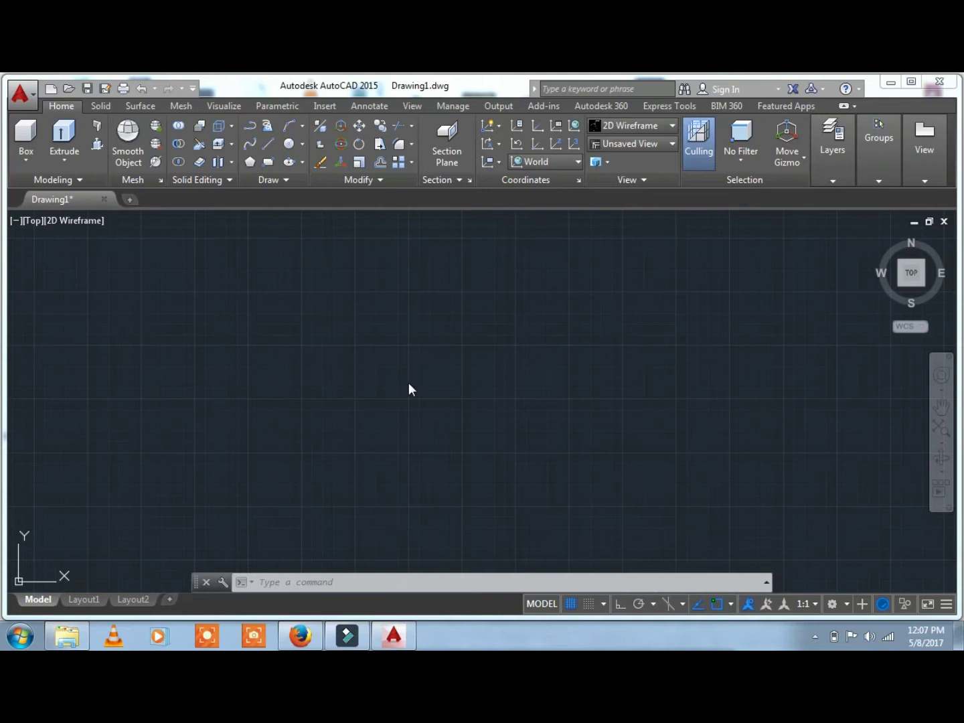
- Place 6-foot single-line text 'I LOVE ALLAH' running diagonally down to the right
click(395, 584)
text(D)
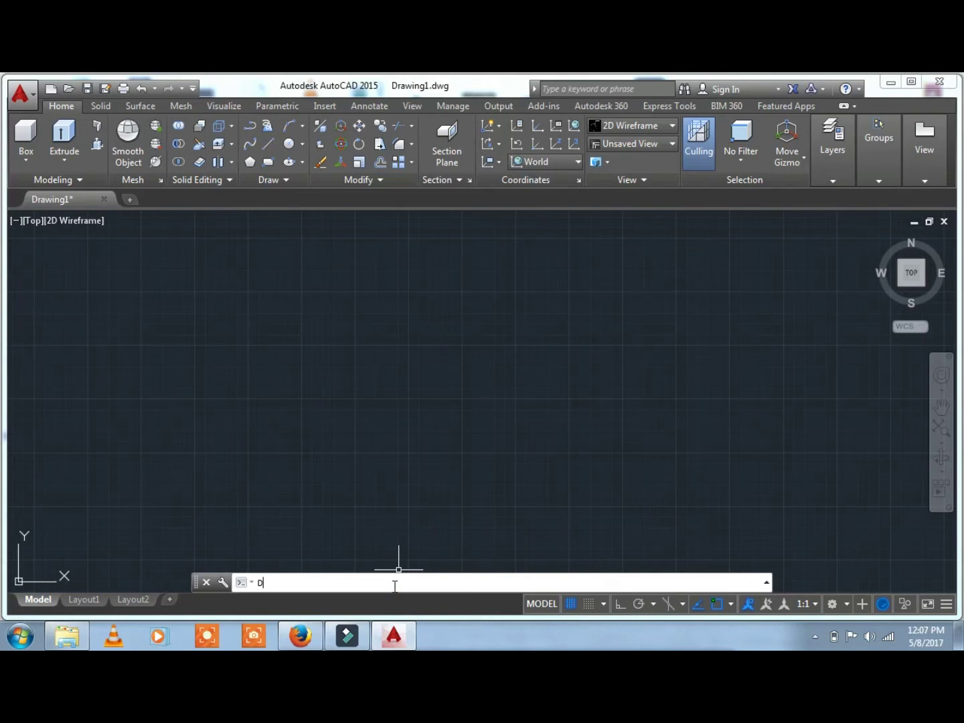
text(t)
key(Return)
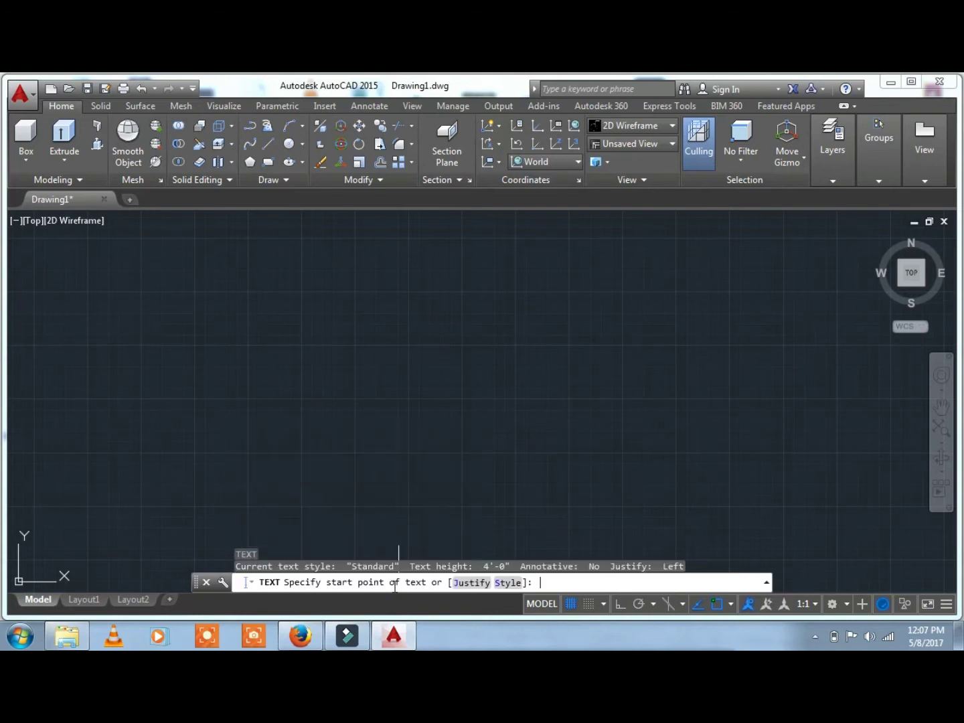
click(367, 352)
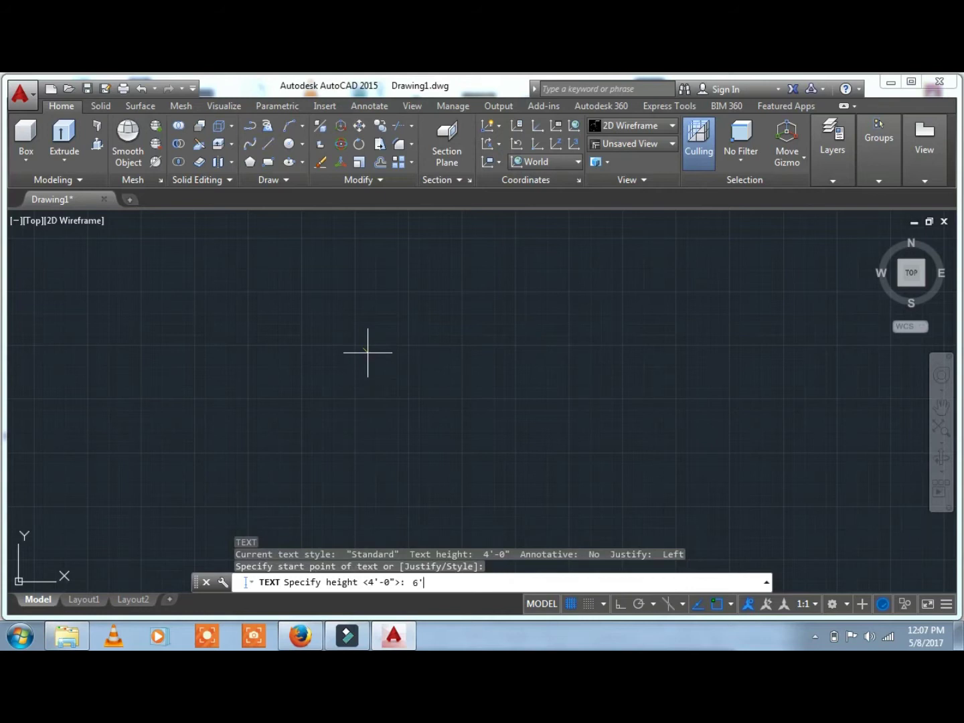
key(Return)
key(Return)
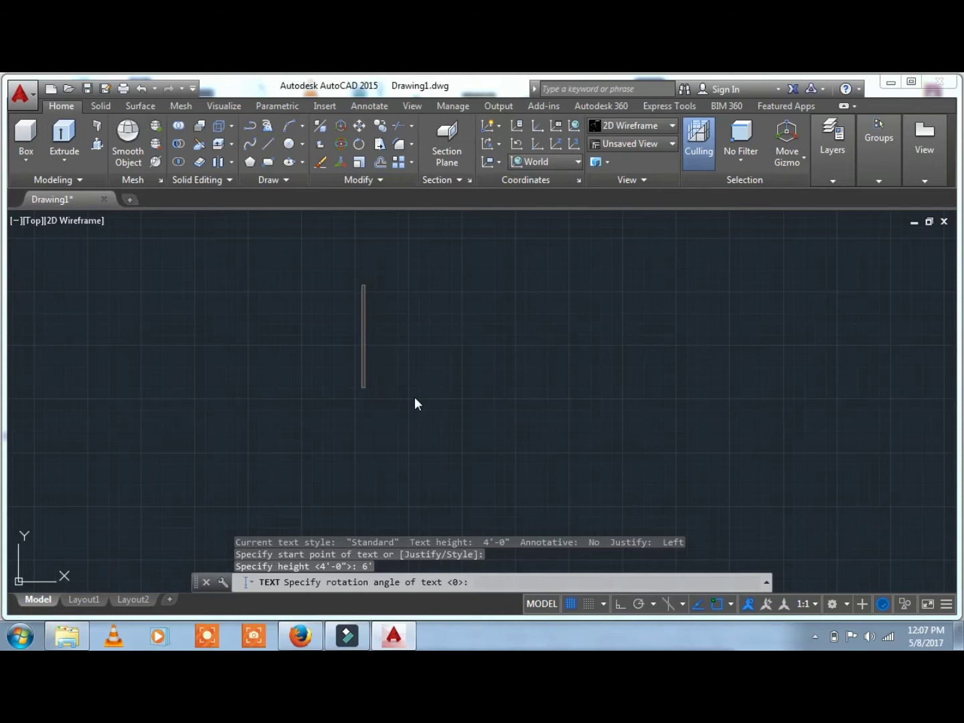
text(I)
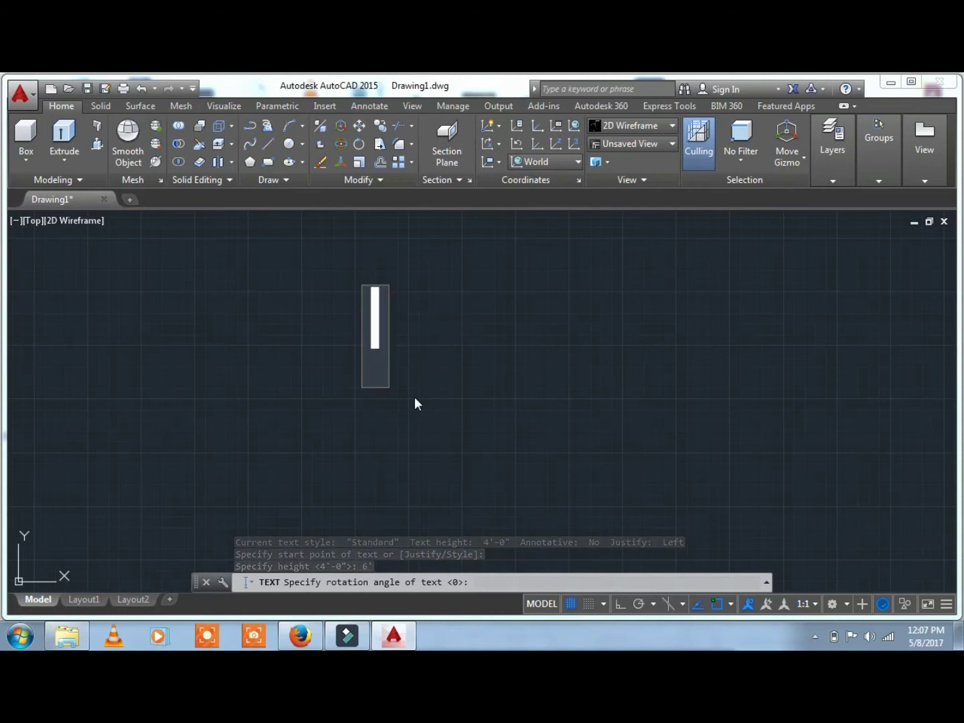
text( LOVE )
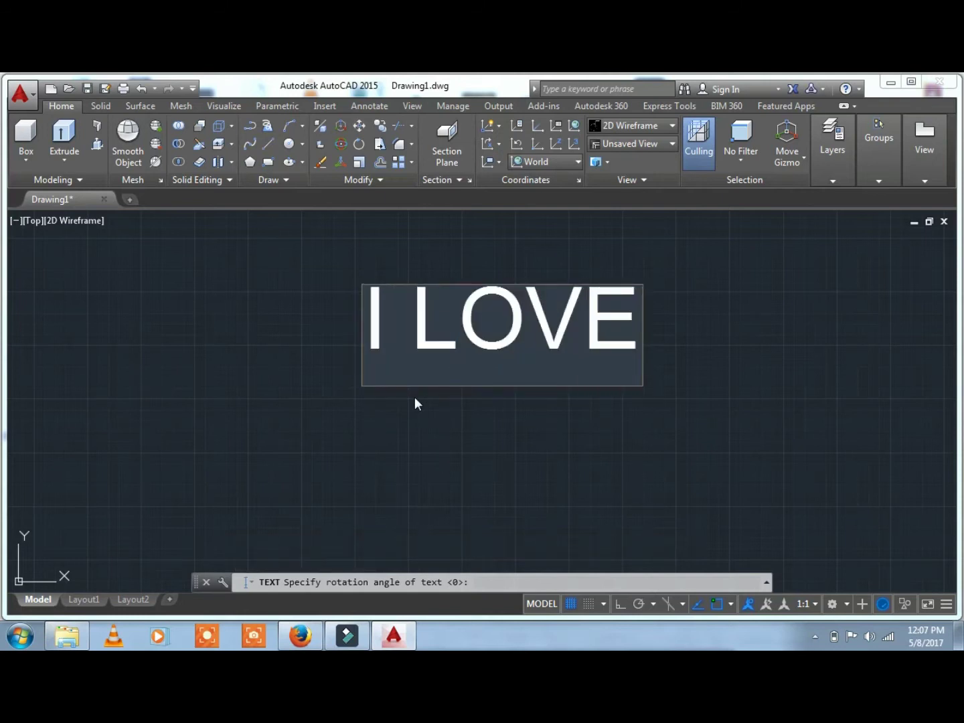
text(ALL)
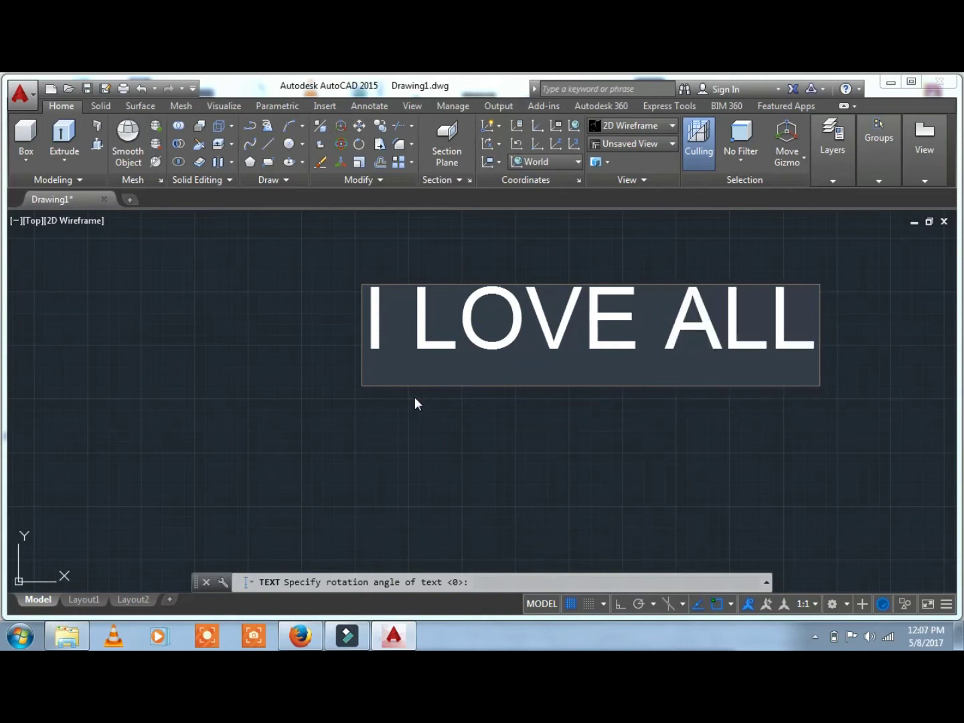
text(AH)
key(Return)
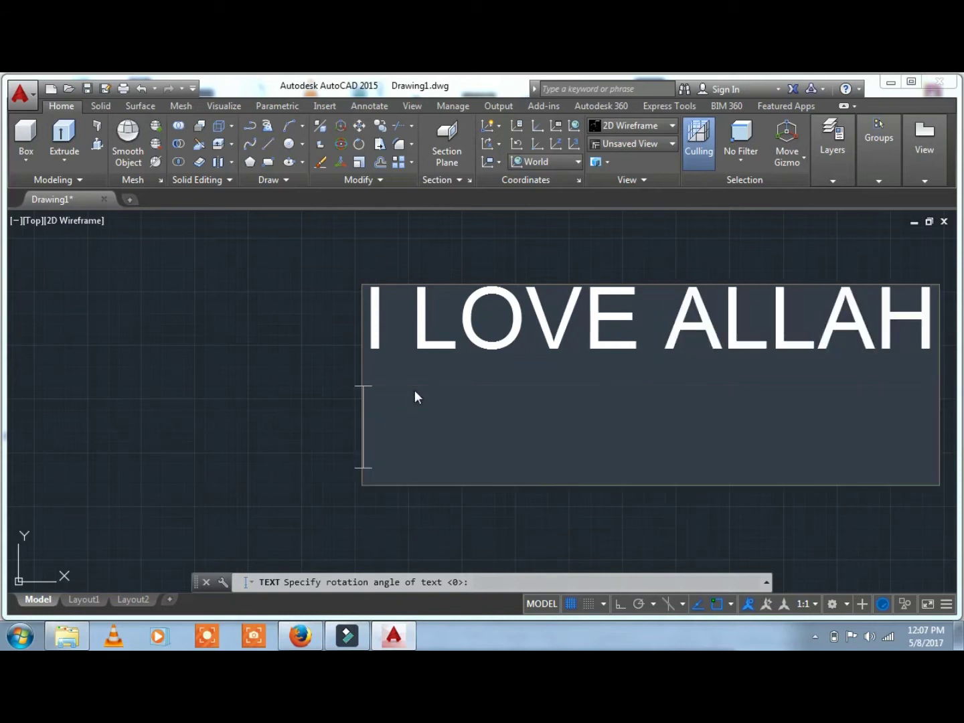
key(Return)
- Pan and zoom to bring the whole diagonal 'I LOVE ALLAH' text into view
scroll(415, 389, down, 5)
middle_drag(499, 370, 424, 344)
scroll(431, 408, up, 5)
scroll(400, 399, down, 1)
scroll(355, 423, down, 2)
scroll(355, 430, down, 3)
middle_drag(355, 430, 396, 403)
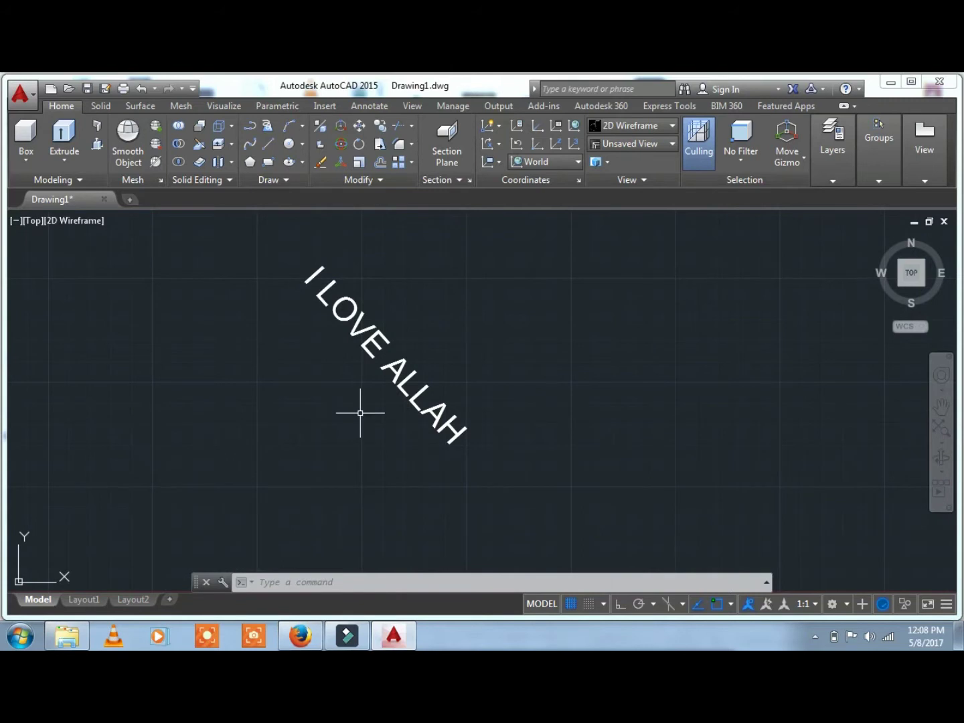
- Run COINSTRANSLATE on the 'I LOVE ALLAH' text with Urdu as the target language
text(COINSTRANSLATE)
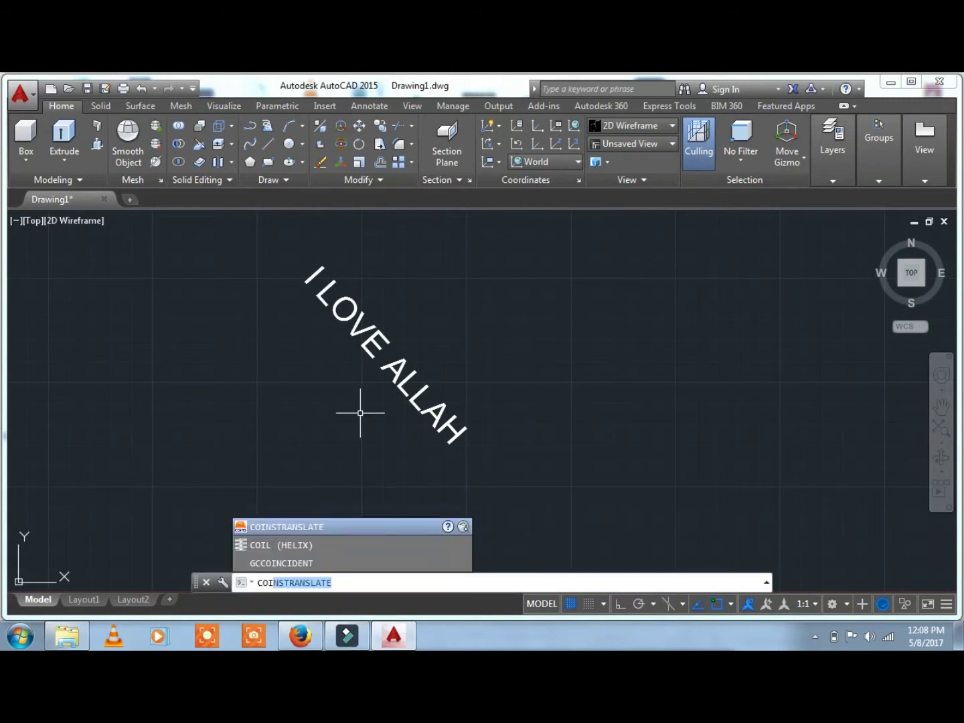
key(Return)
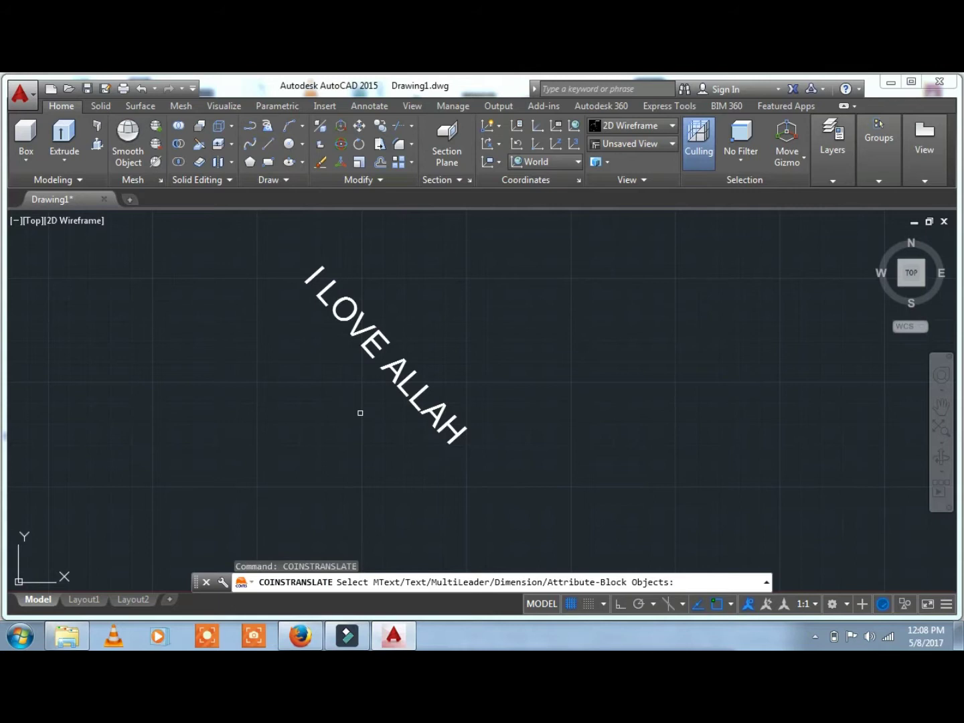
click(413, 404)
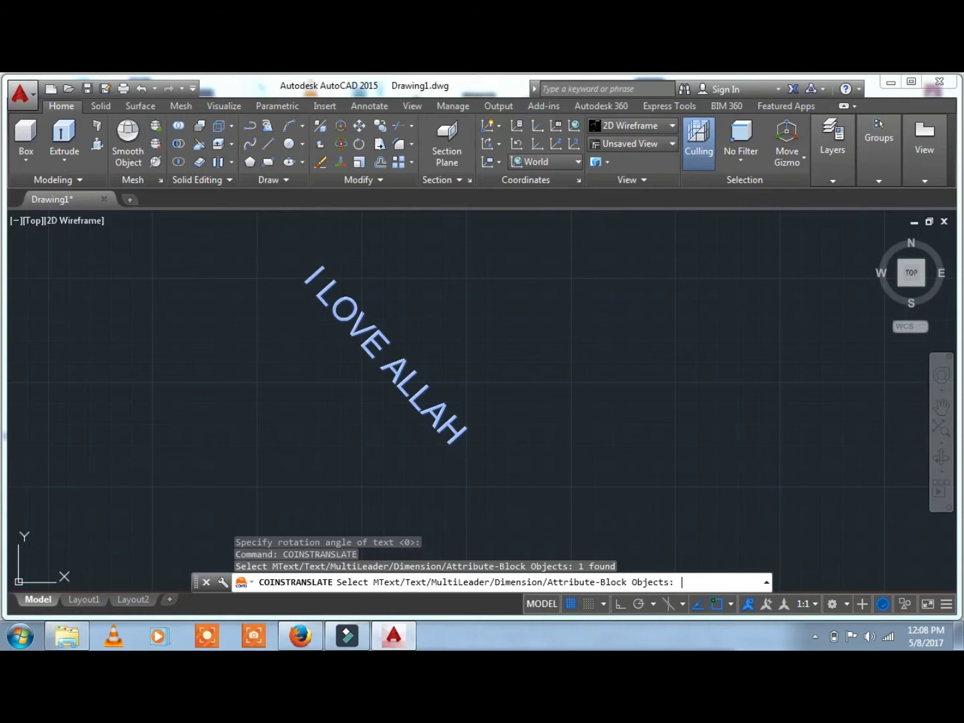
key(Return)
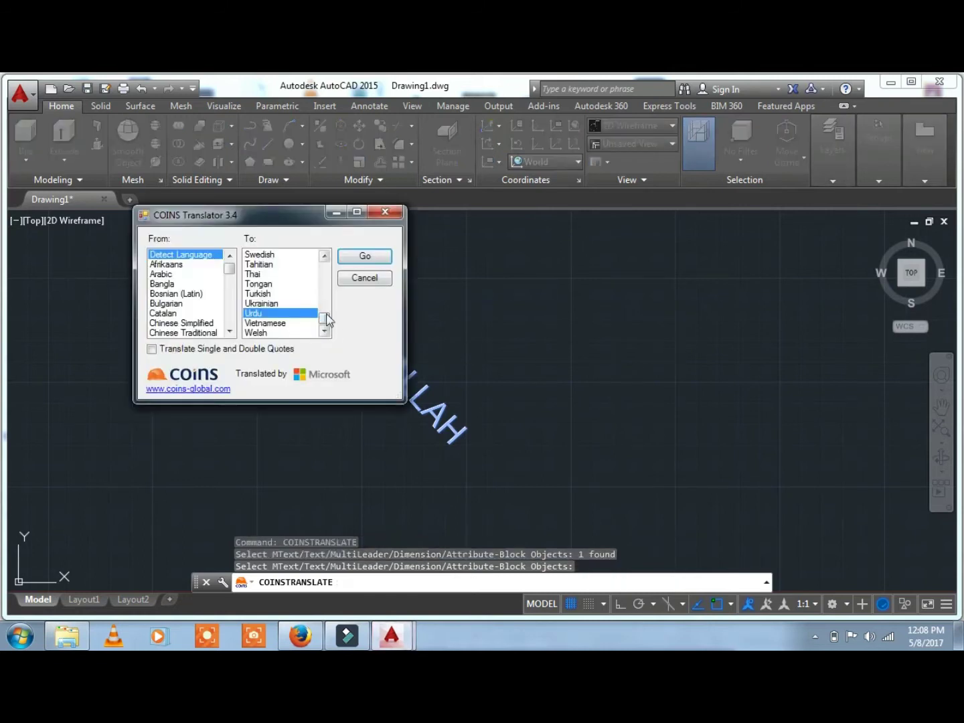
mouse_move(324, 318)
mouse_down()
mouse_move(324, 276)
mouse_move(320, 325)
mouse_up()
click(313, 313)
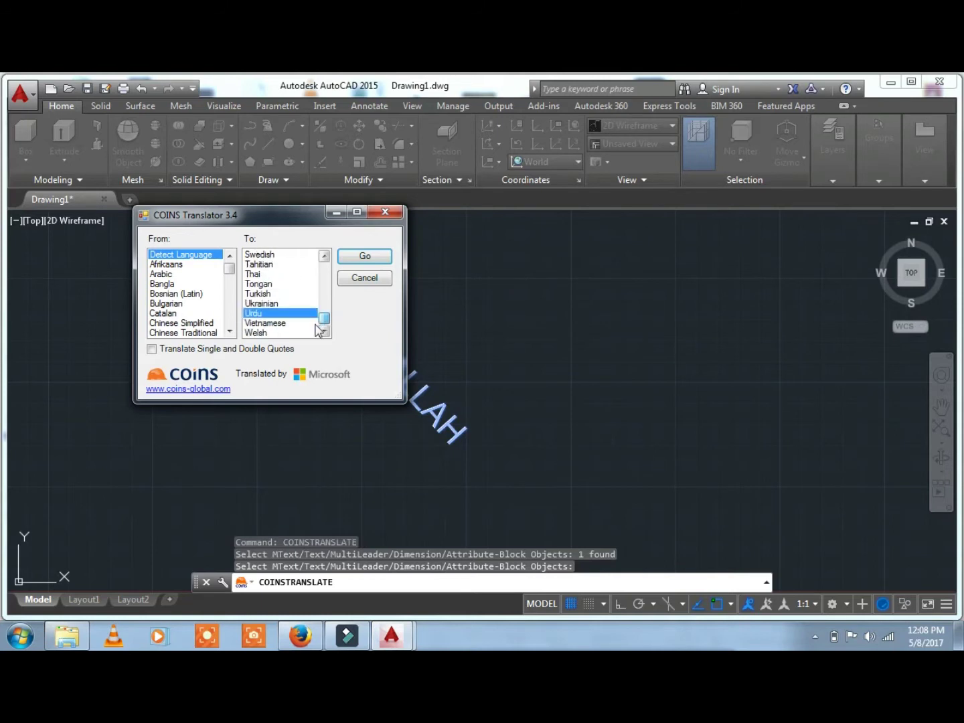
click(366, 259)
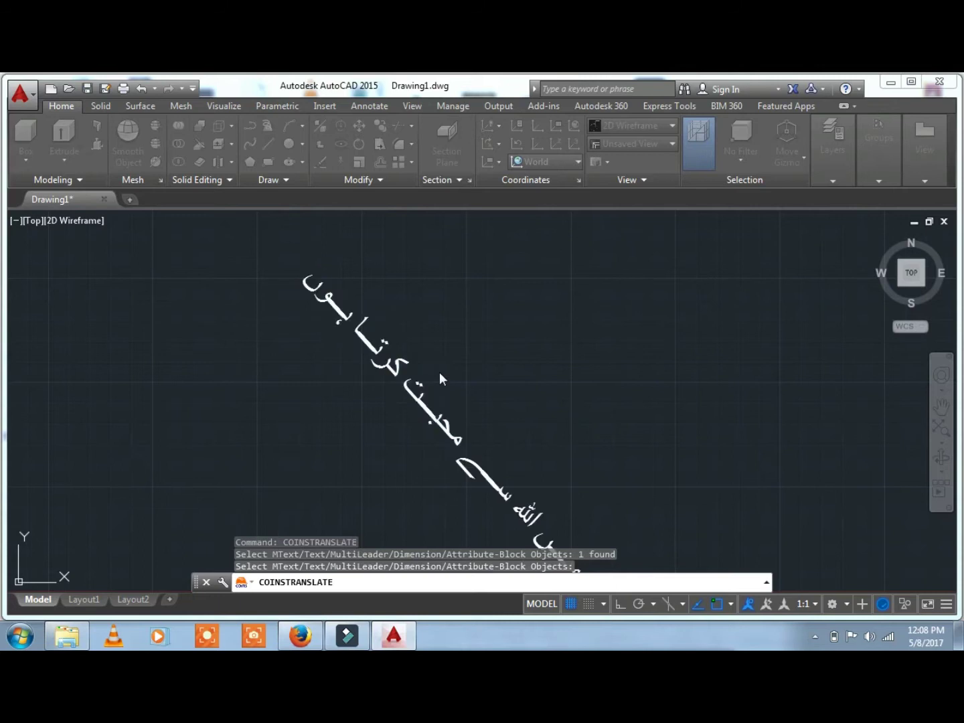
- Zoom and pan to inspect the Urdu-translated diagonal text
scroll(517, 375, down, 4)
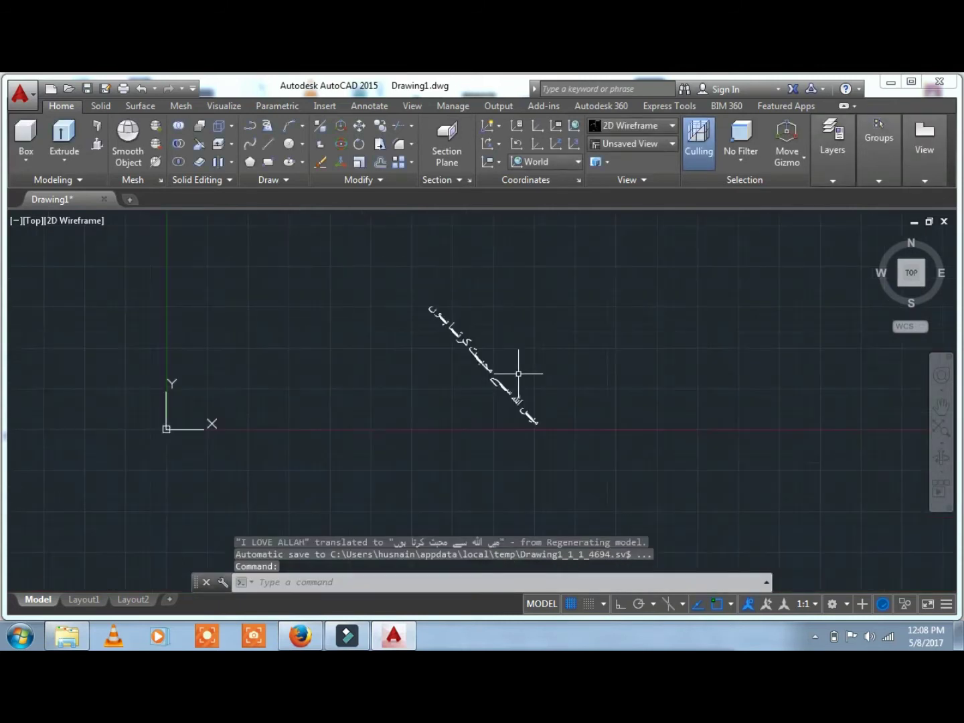
scroll(518, 374, up, 4)
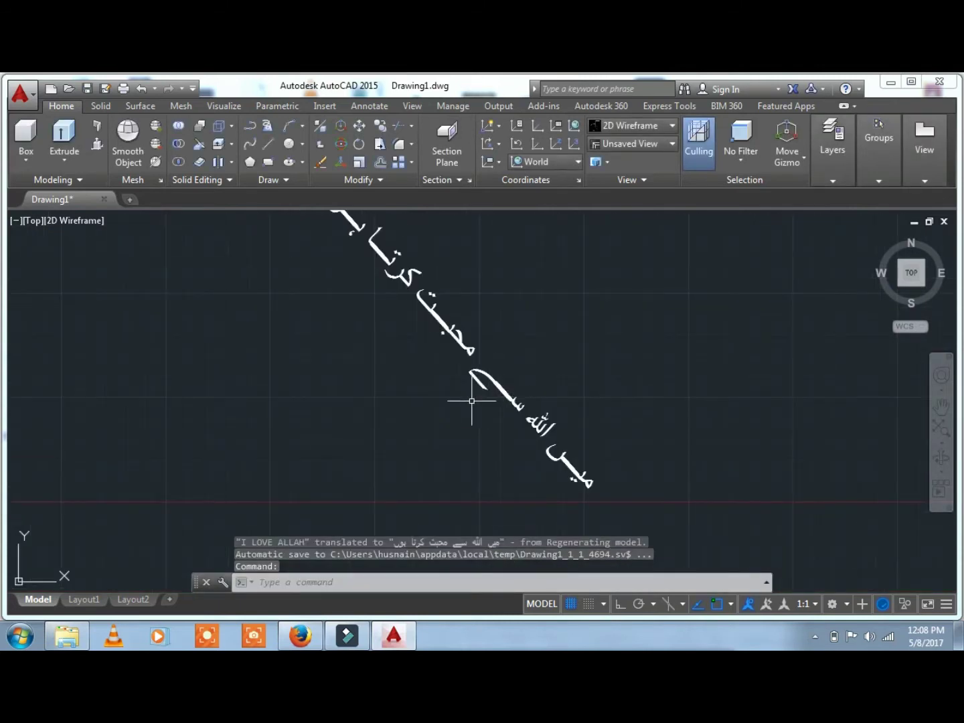
scroll(472, 401, down, 3)
mouse_move(464, 399)
middle_down()
mouse_move(523, 417)
mouse_move(486, 422)
middle_up()
scroll(523, 441, up, 2)
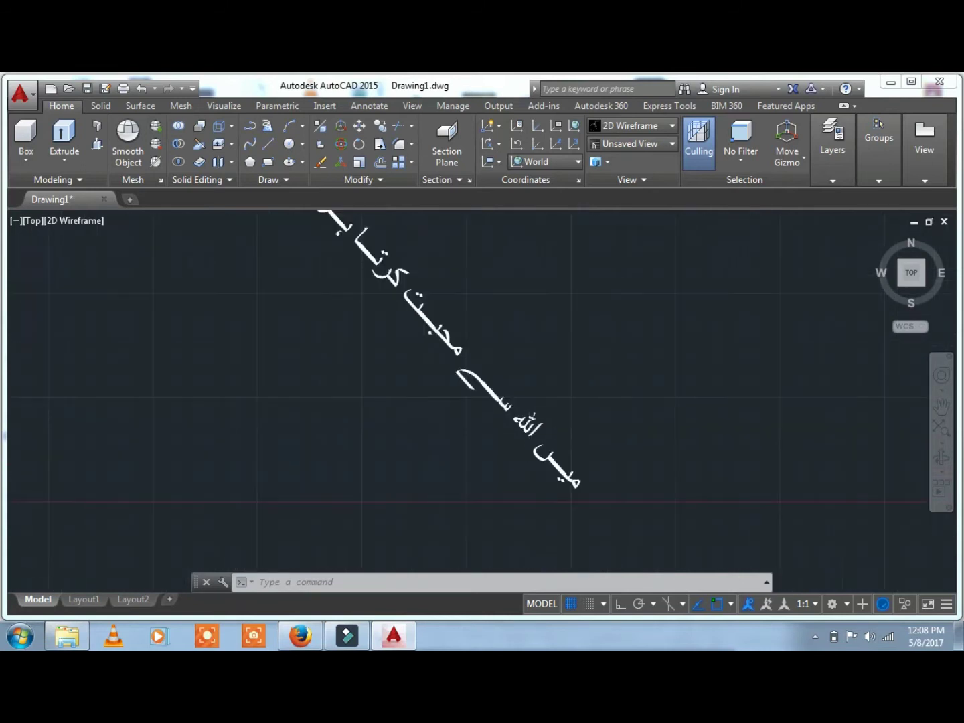
scroll(487, 424, down, 2)
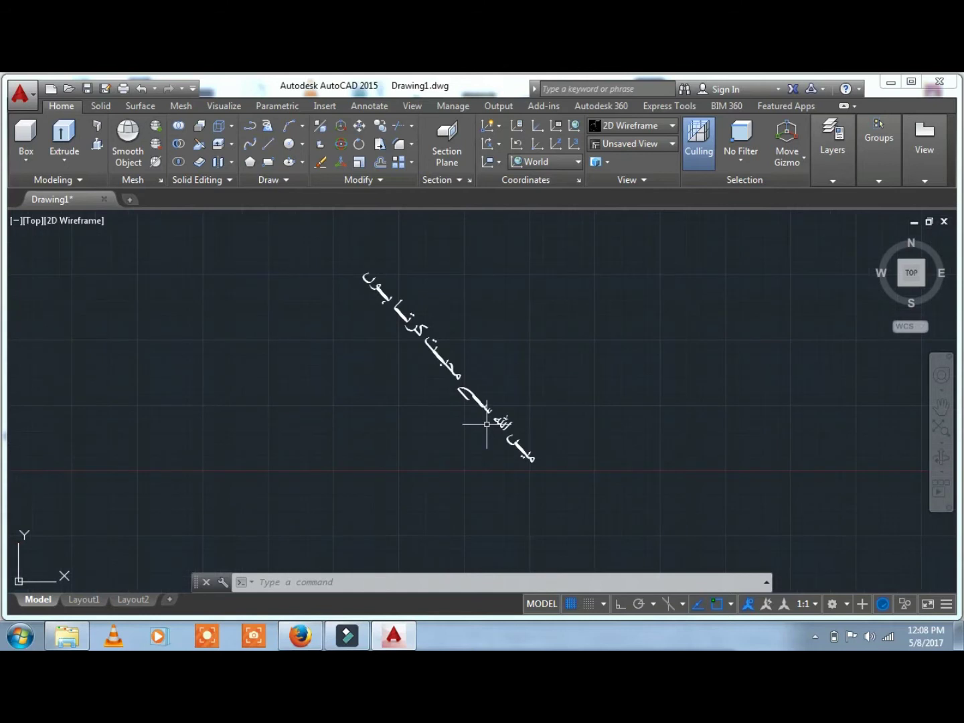
- Erase the diagonal Urdu text using a selection window
text(e)
key(Return)
click(535, 360)
click(422, 449)
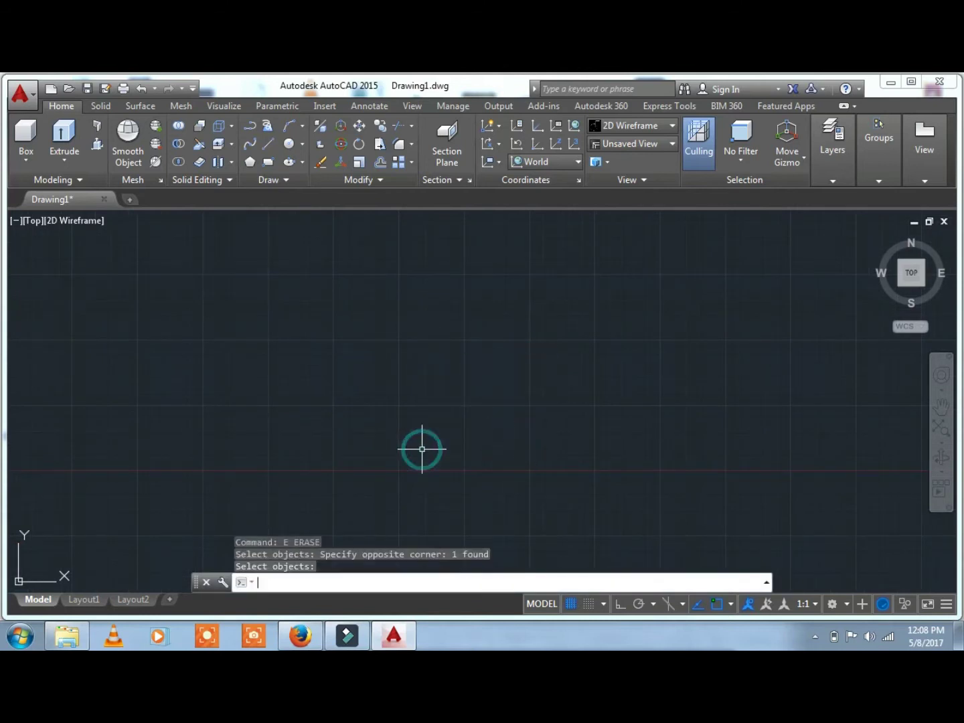
- Start new single-line text at a new point, keeping 6-foot height and 0° rotation
text(dt)
key(Return)
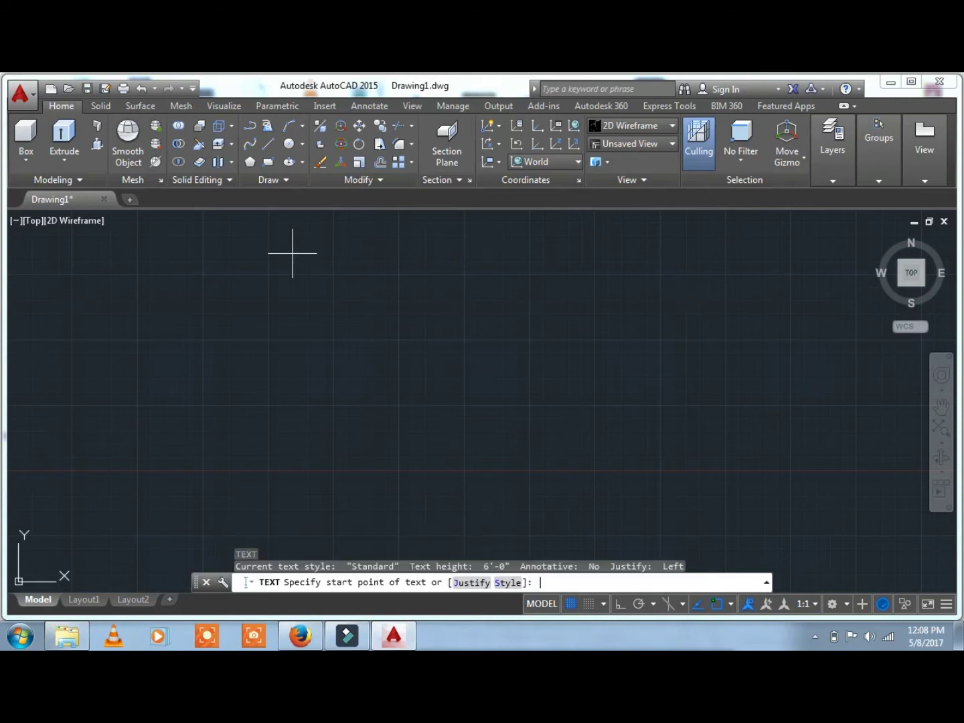
click(325, 330)
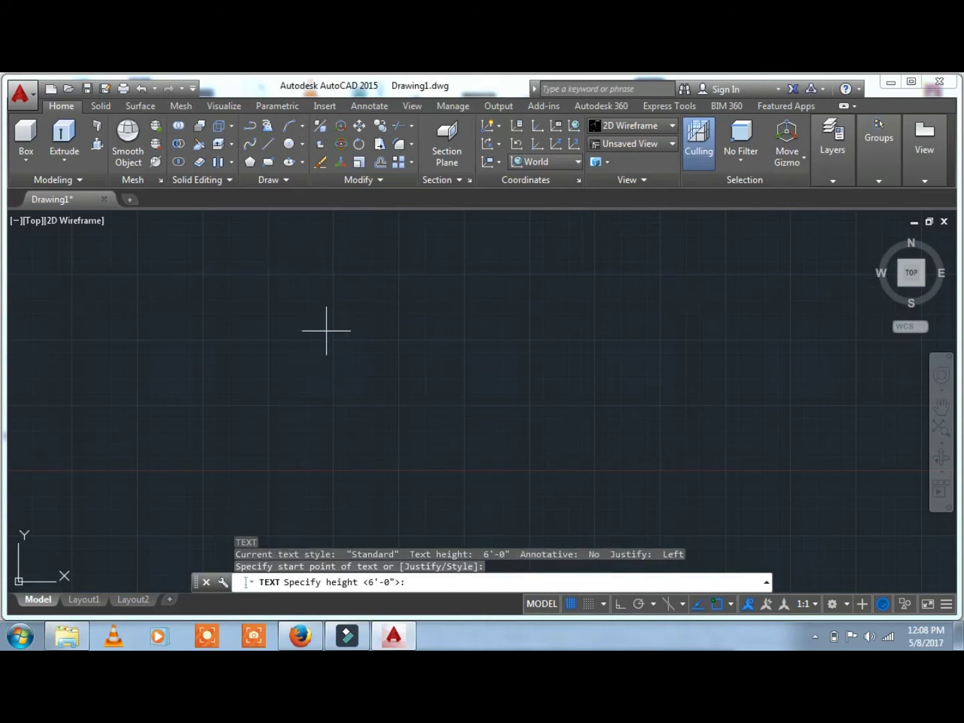
key(Return)
text(0)
key(Return)
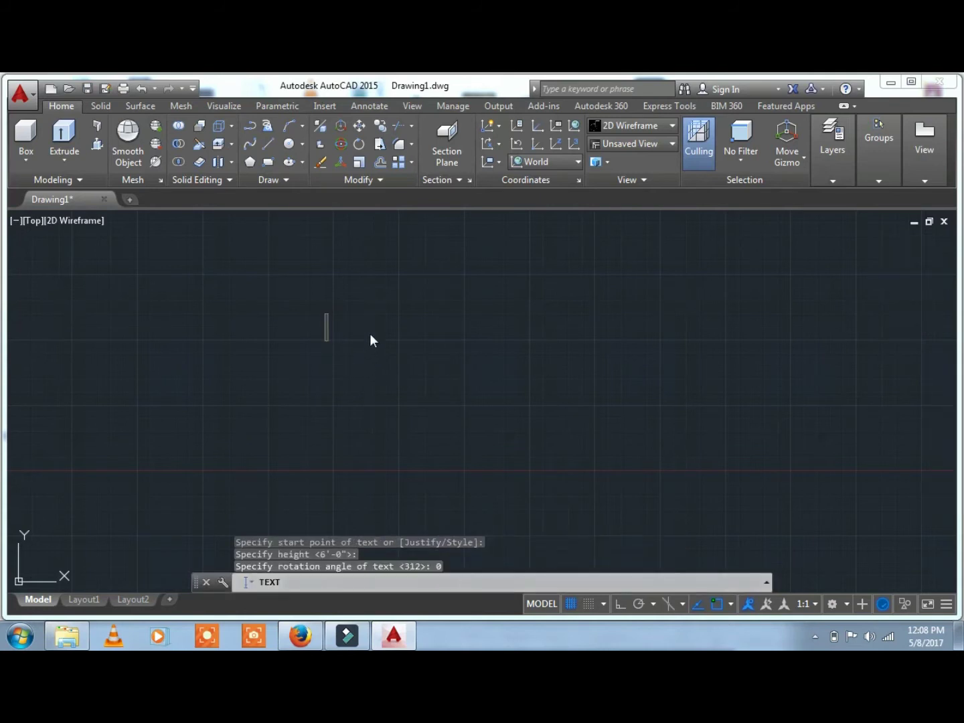
- Enter 'MY NAME IS' followed by the person's name, fixing the typo, and recentre the view
text(MY)
text( N)
text(AE)
key(BackSpace)
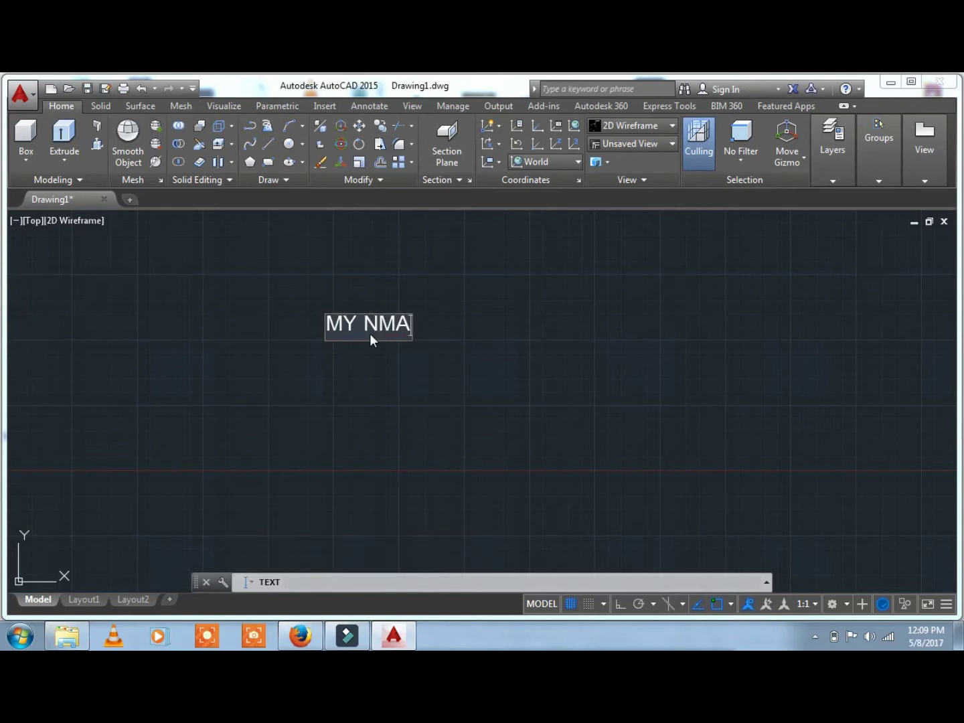
key(BackSpace)
key(BackSpace)
text(AME)
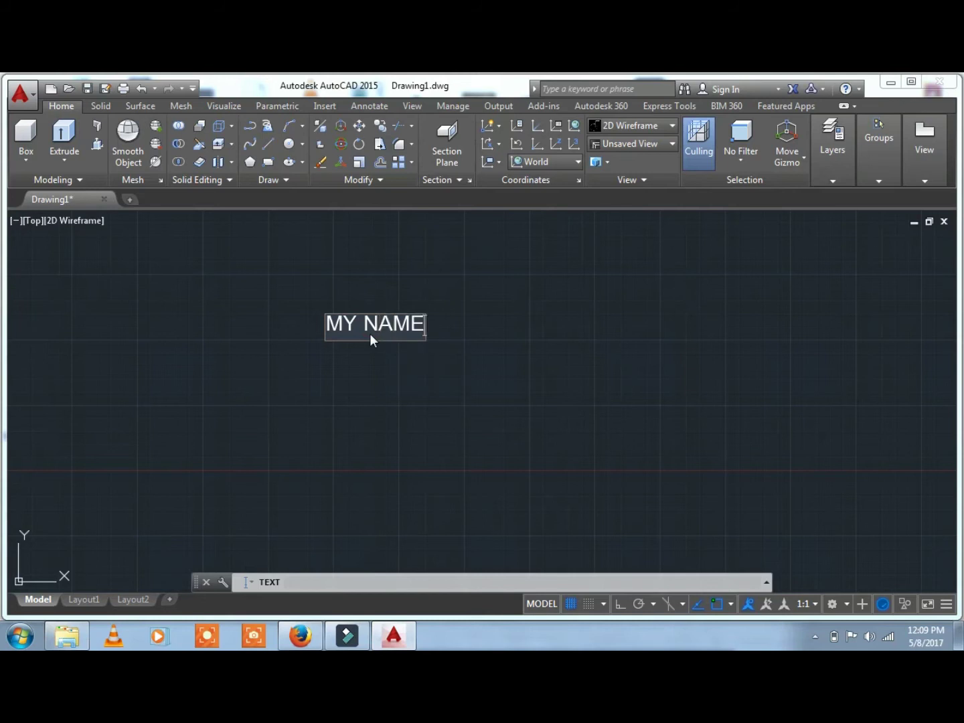
text( IS HASSAN)
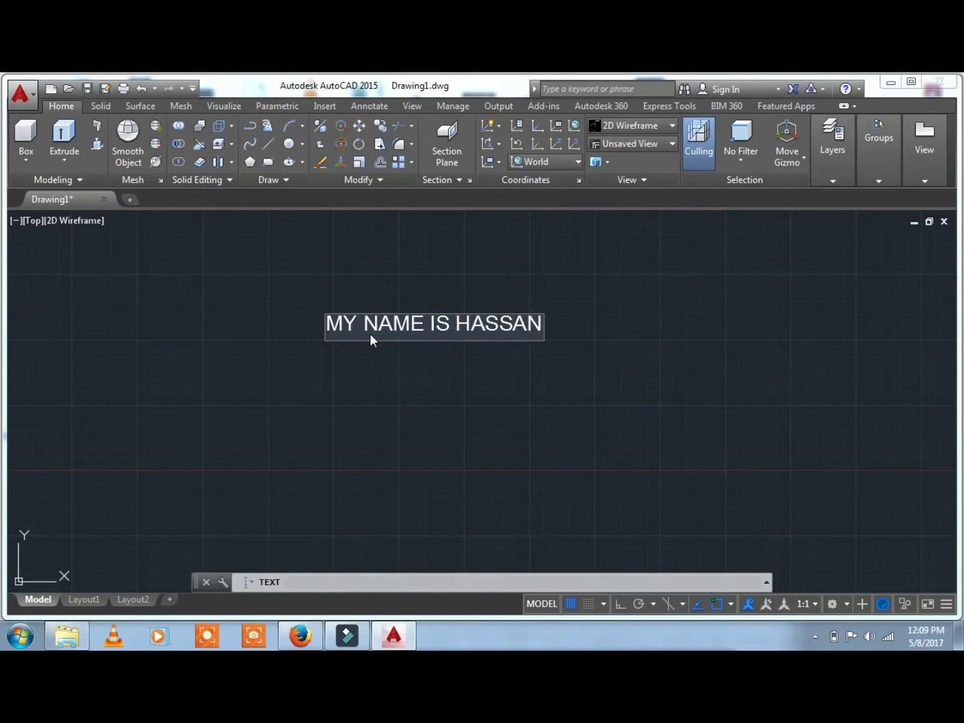
key(Return)
key(Return)
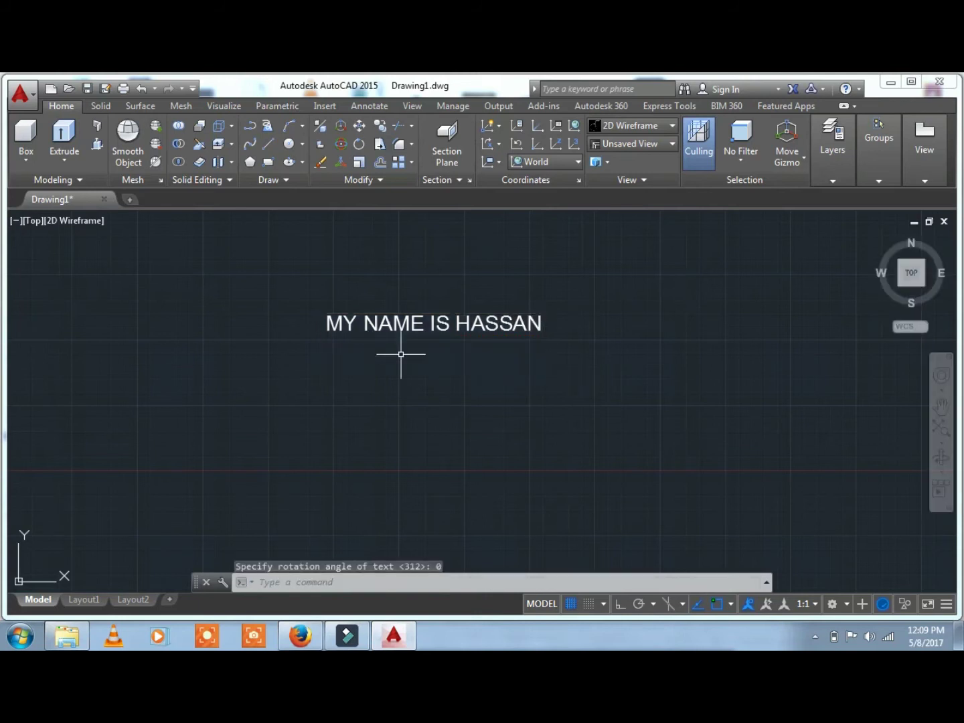
scroll(450, 352, up, 3)
mouse_move(450, 352)
middle_down()
mouse_move(432, 410)
mouse_move(488, 413)
middle_up()
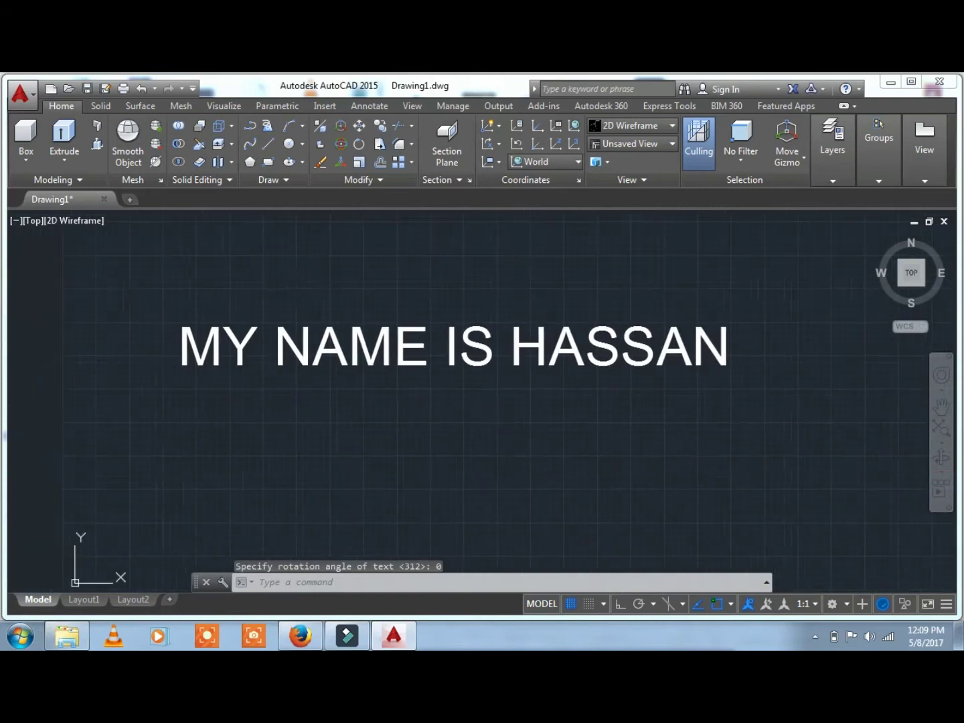
- Run COINSTRANSLATE on the window-selected name line with Arabic as the target language
text(coi)
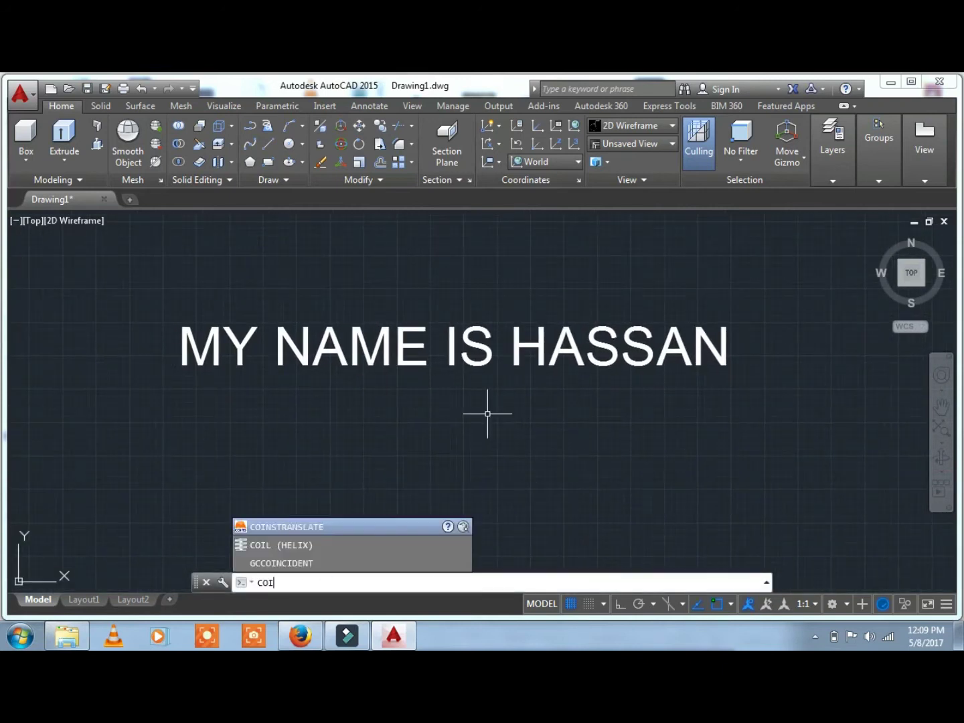
key(Return)
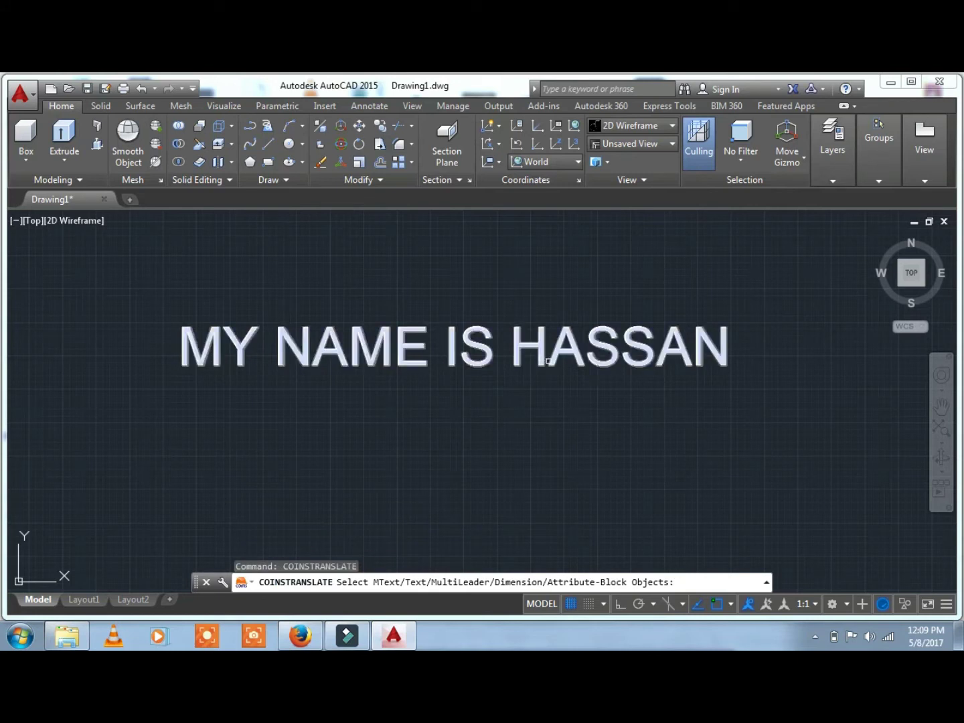
click(764, 301)
click(596, 424)
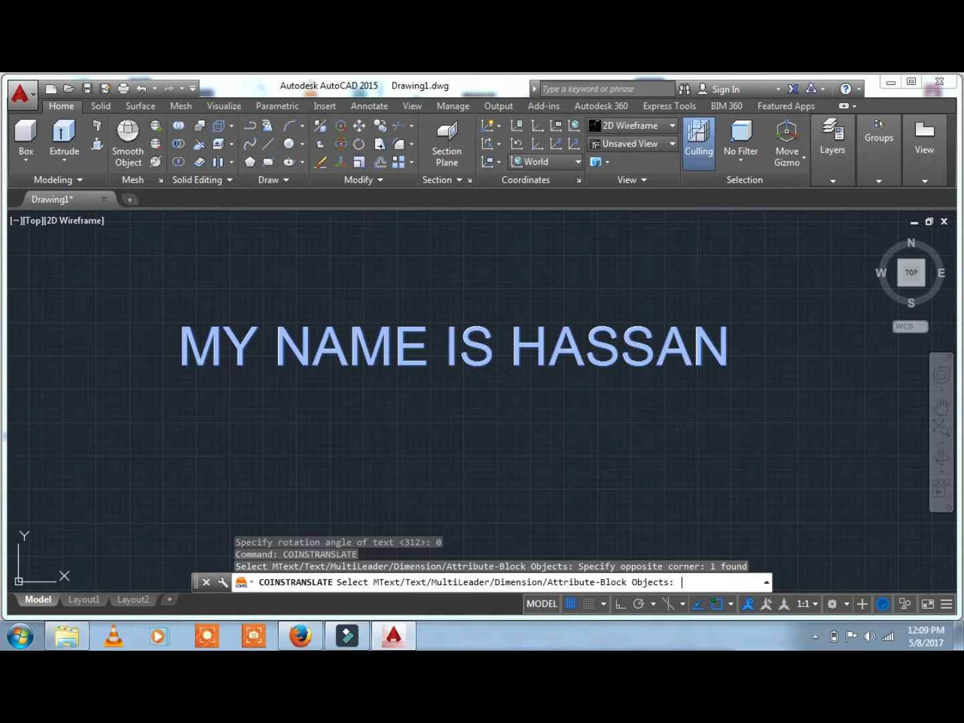
key(Return)
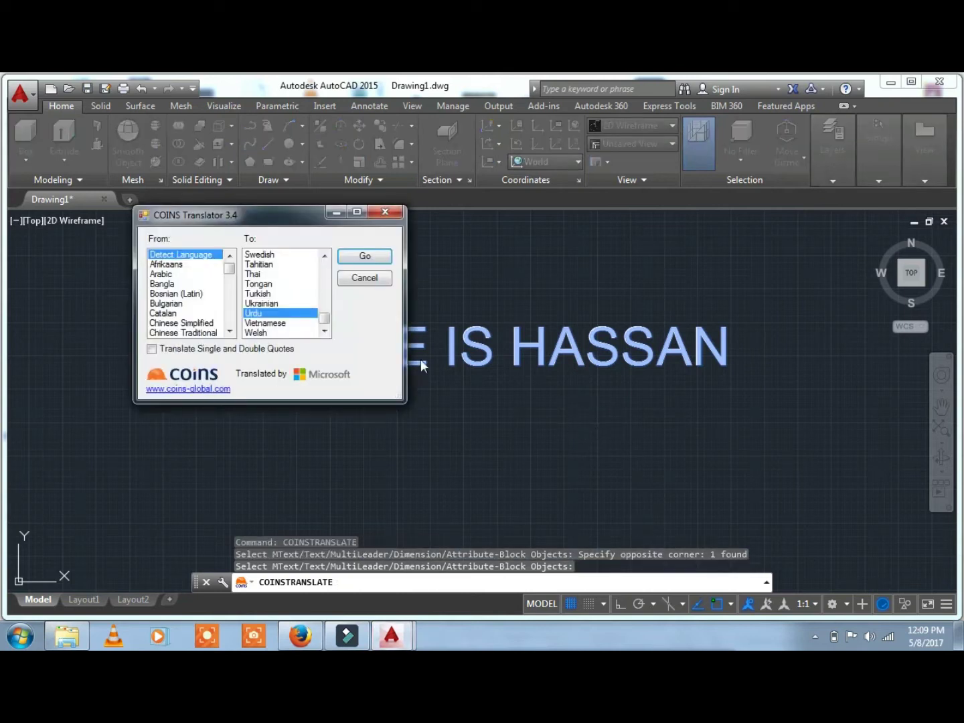
drag(324, 318, 325, 268)
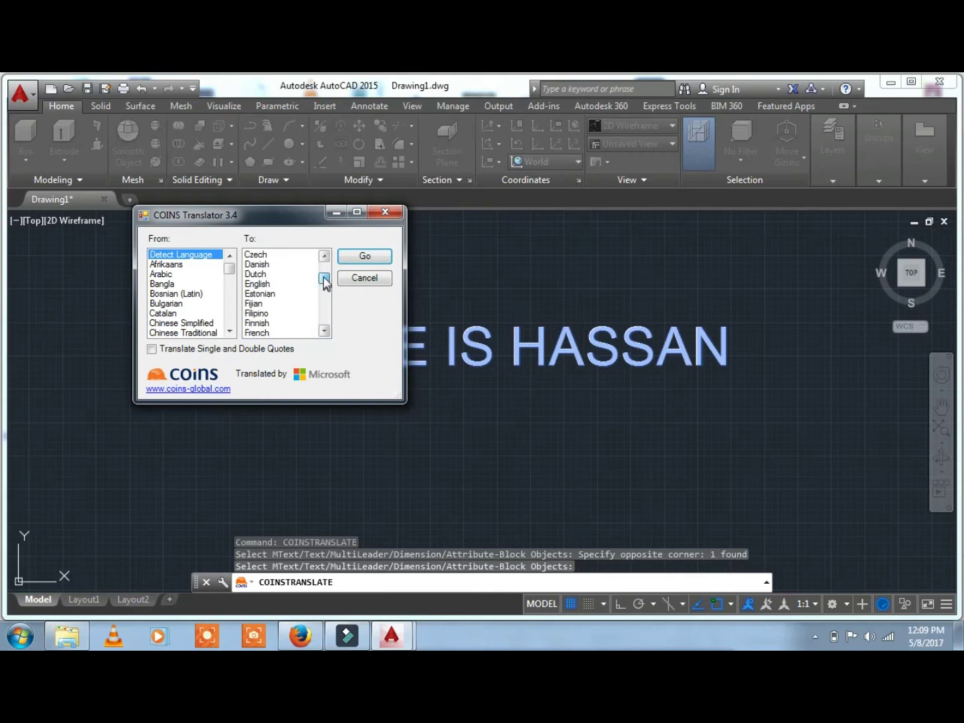
click(267, 265)
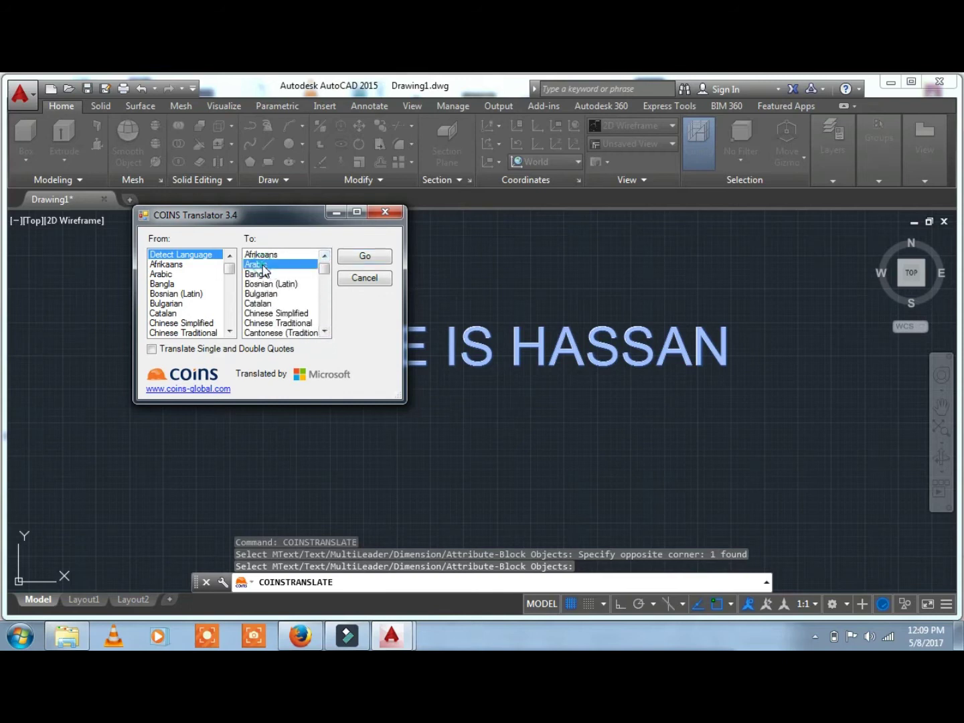
click(365, 257)
- Pan and zoom to inspect the Arabic text, then type the COI command again
mouse_move(316, 393)
middle_down()
mouse_move(447, 400)
mouse_move(482, 386)
middle_up()
scroll(422, 391, up, 4)
scroll(422, 391, down, 4)
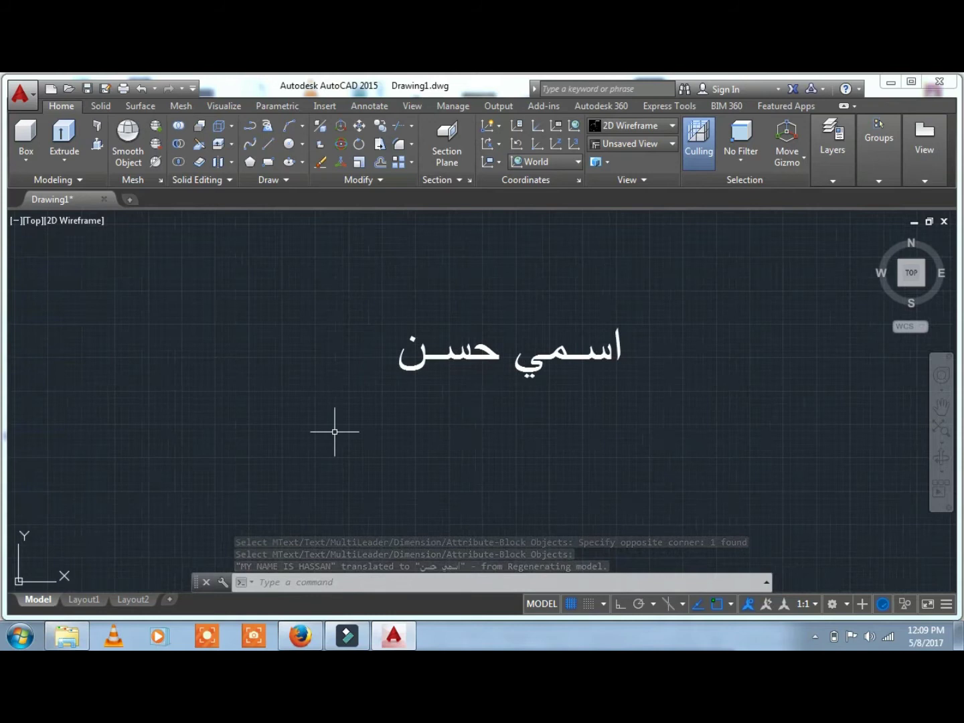
text(co)
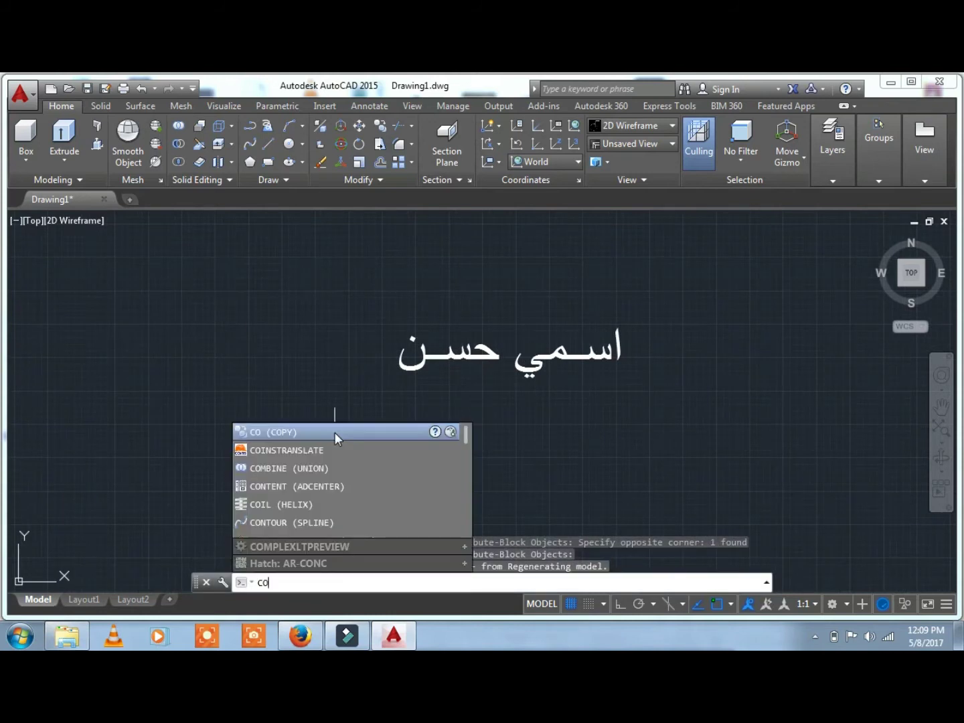
text(i)
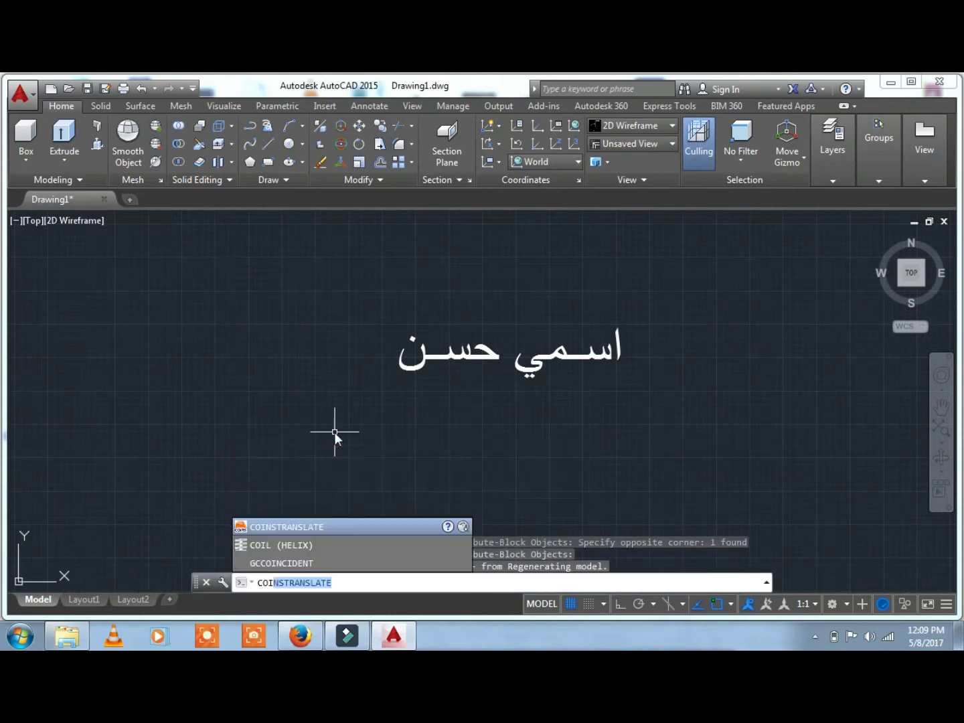
- Translate the selected Arabic text with COINS Translator, choosing Urdu in the To list
key(Return)
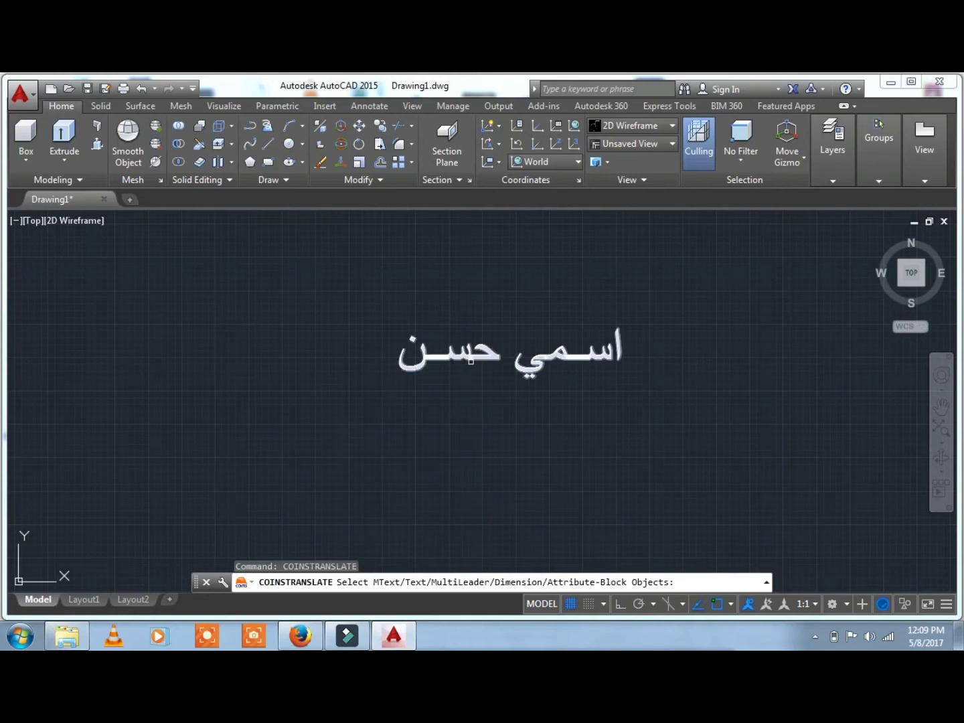
click(470, 360)
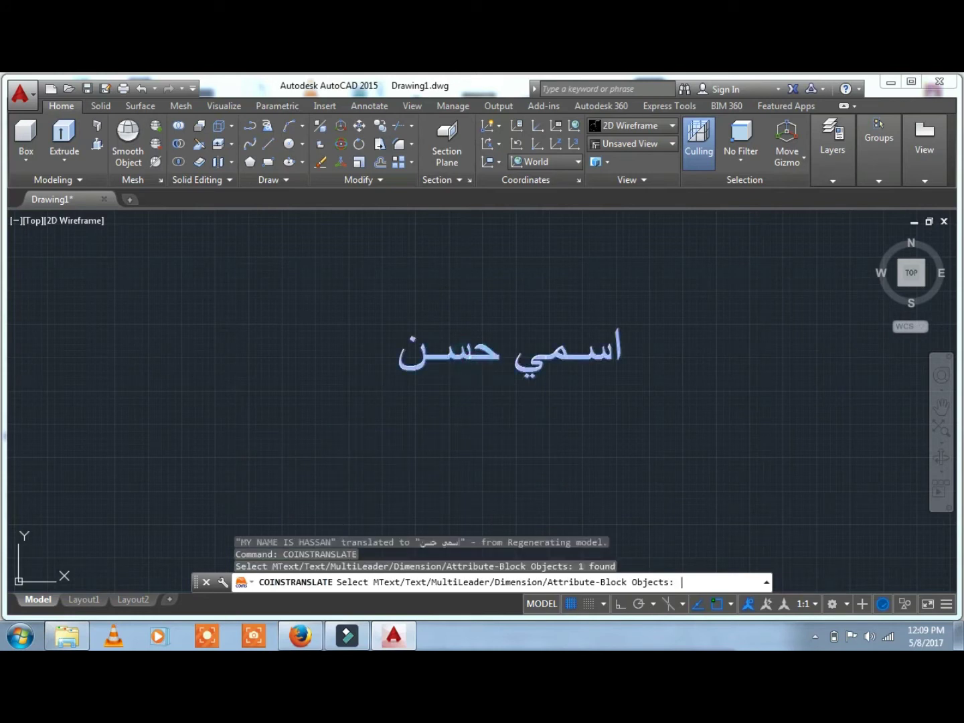
key(Return)
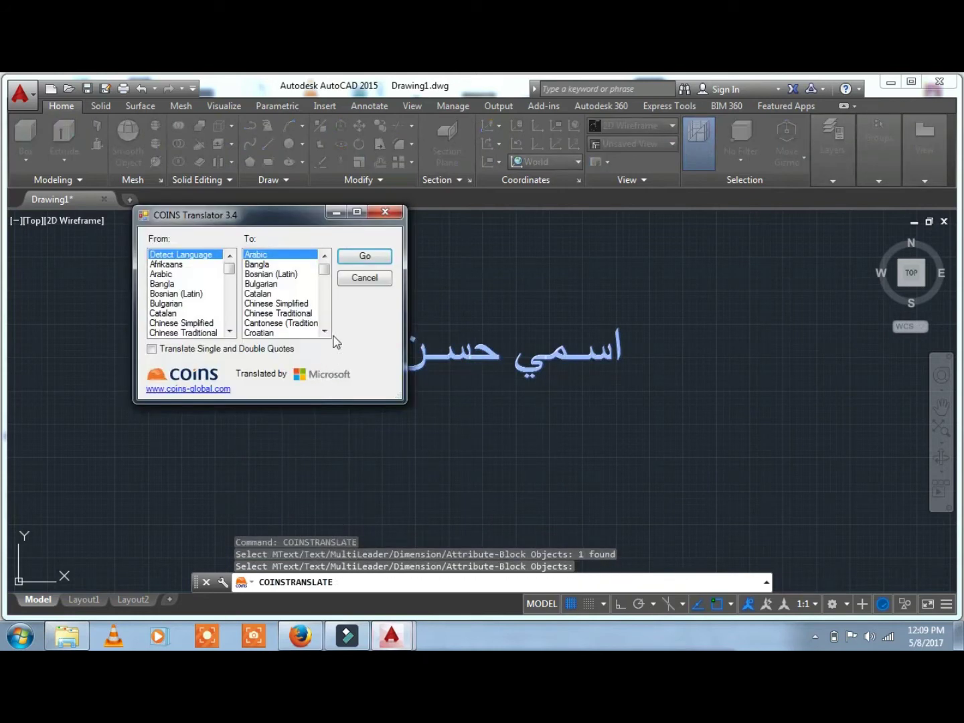
click(324, 330)
click(324, 330)
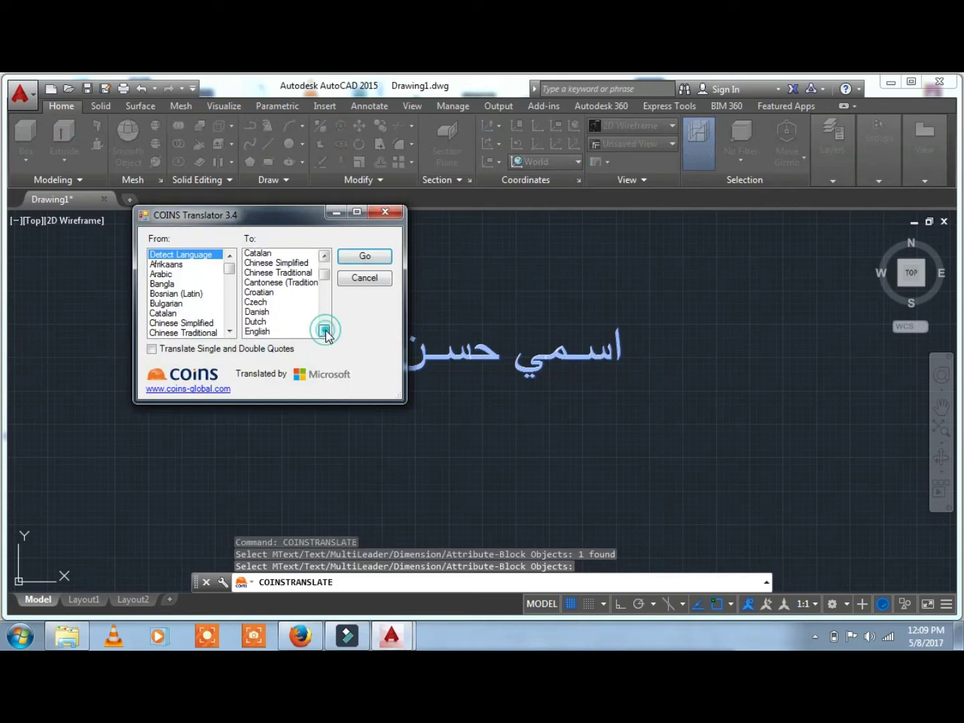
scroll(326, 292, down, 1)
click(326, 292)
drag(326, 293, 326, 325)
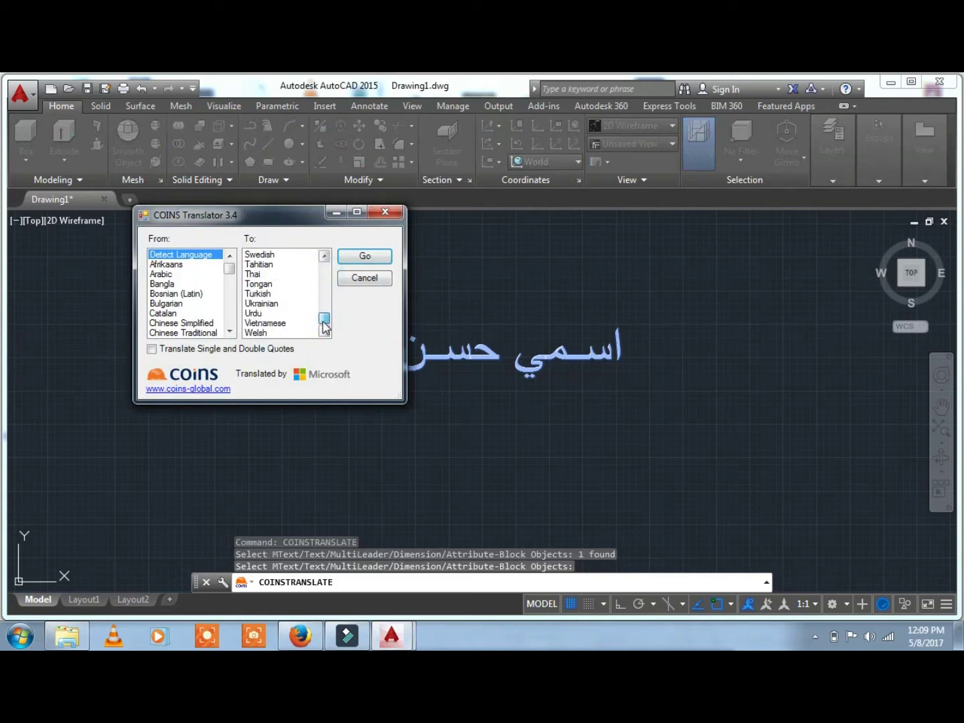
click(265, 314)
click(368, 258)
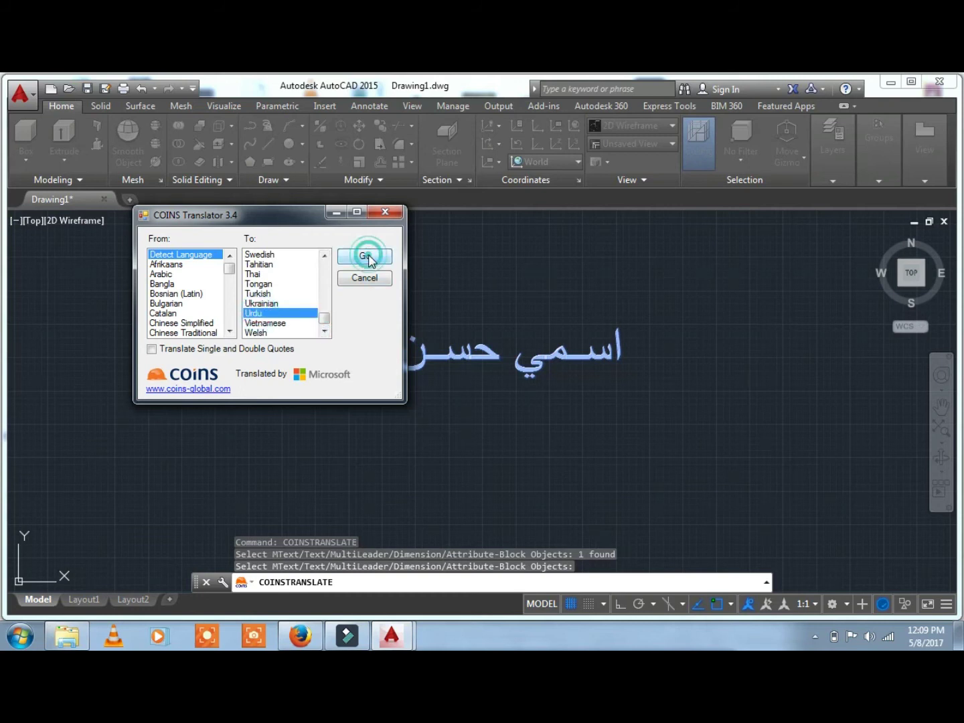
- Pan and zoom to centre the Urdu text, then cancel any pending command
mouse_move(636, 419)
middle_down()
mouse_move(497, 436)
mouse_move(493, 423)
mouse_move(446, 424)
mouse_move(512, 426)
middle_up()
scroll(510, 420, up, 2)
scroll(510, 419, down, 2)
scroll(445, 424, up, 1)
scroll(521, 427, up, 2)
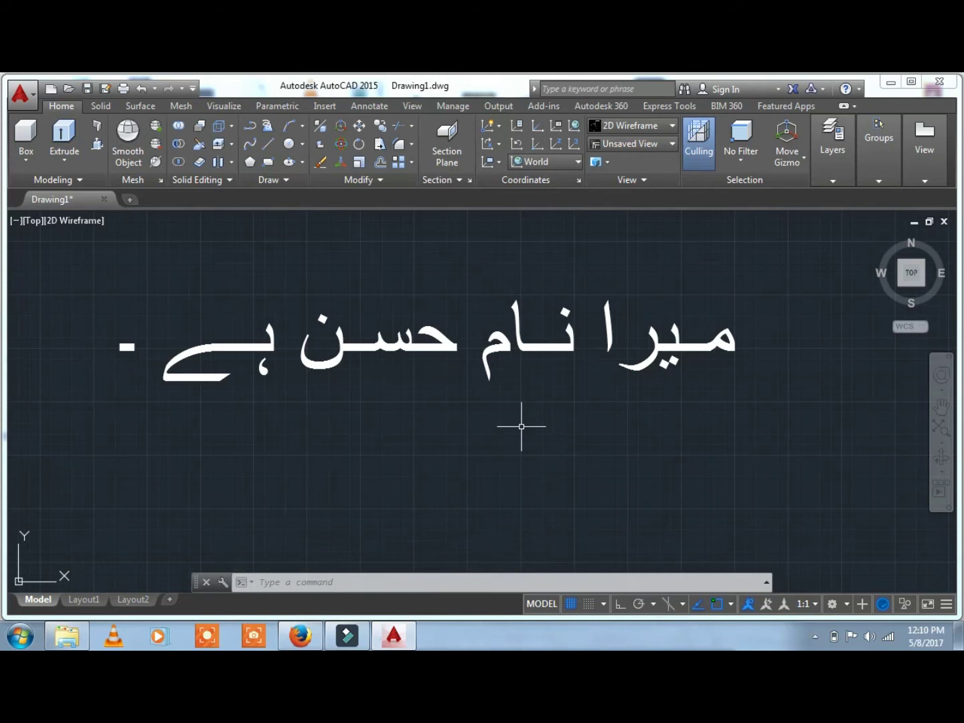
middle_drag(522, 425, 474, 435)
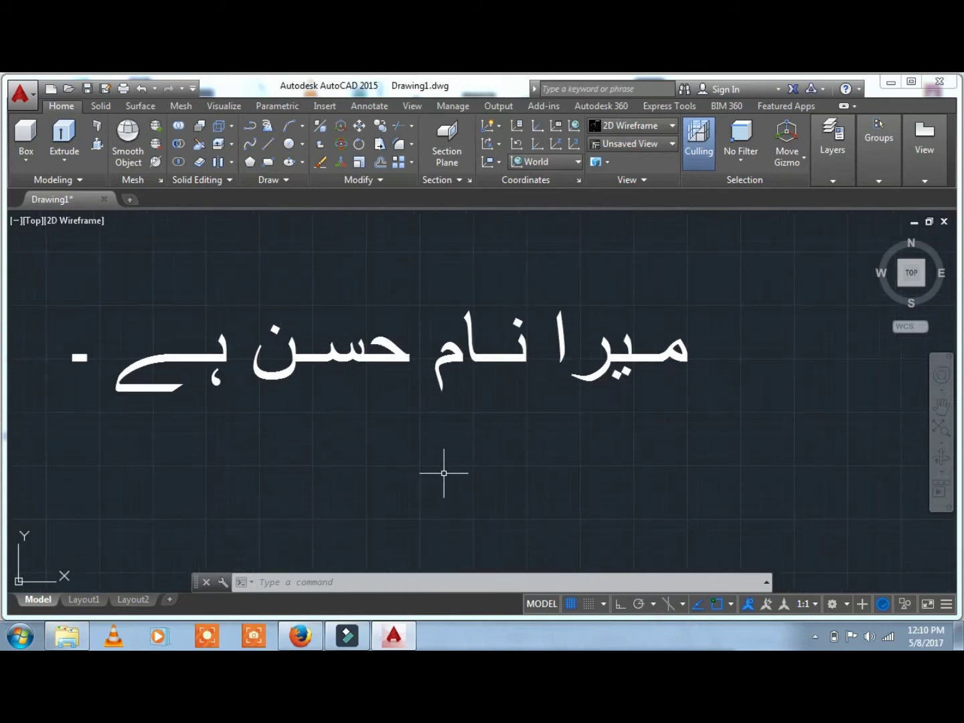
key(Escape)
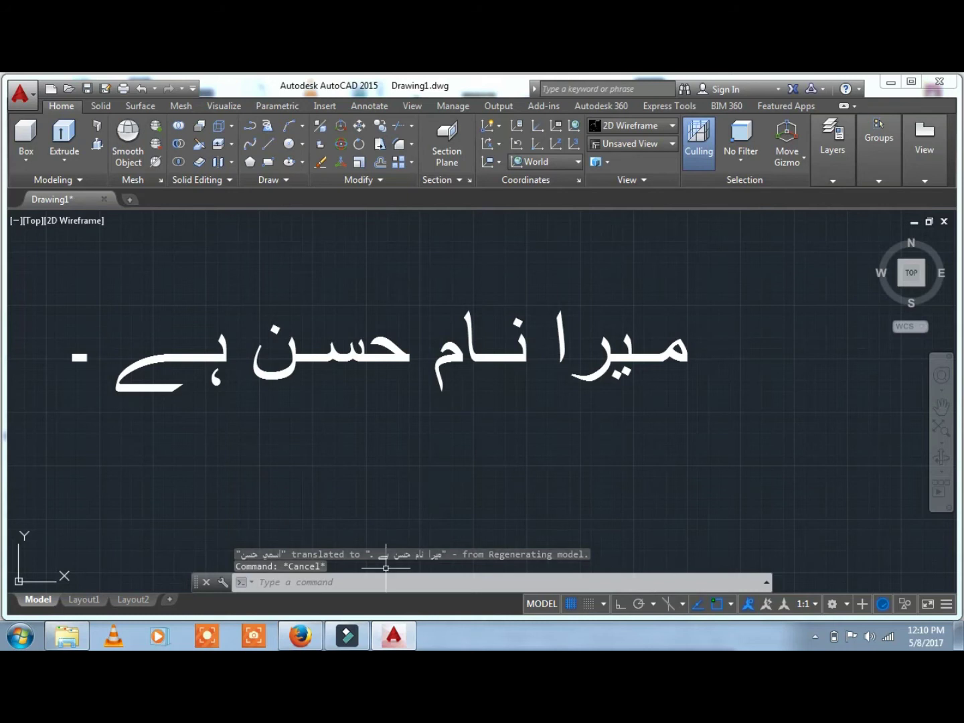
- In Firefox's Google tab, search 'autodesk store app' via the 'au' suggestion
click(302, 638)
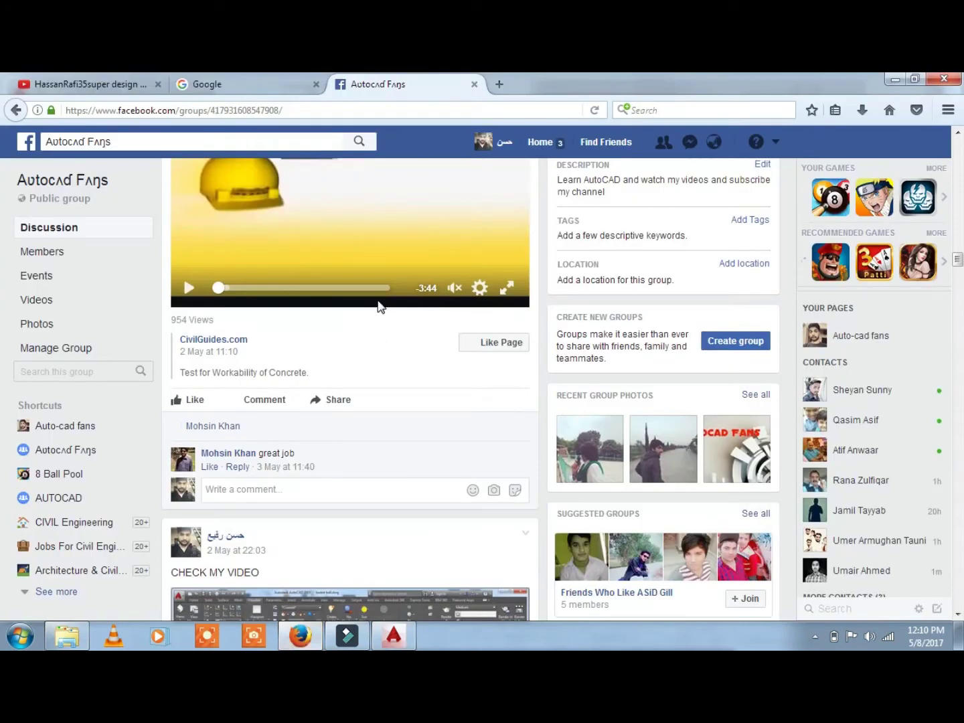
click(239, 89)
click(359, 379)
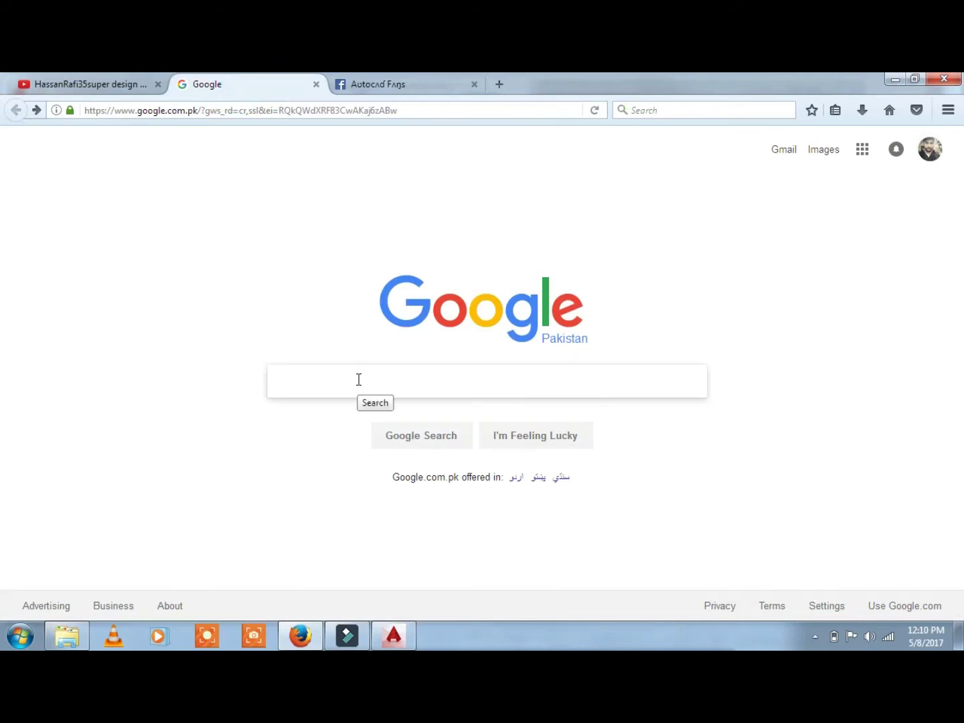
text(AU)
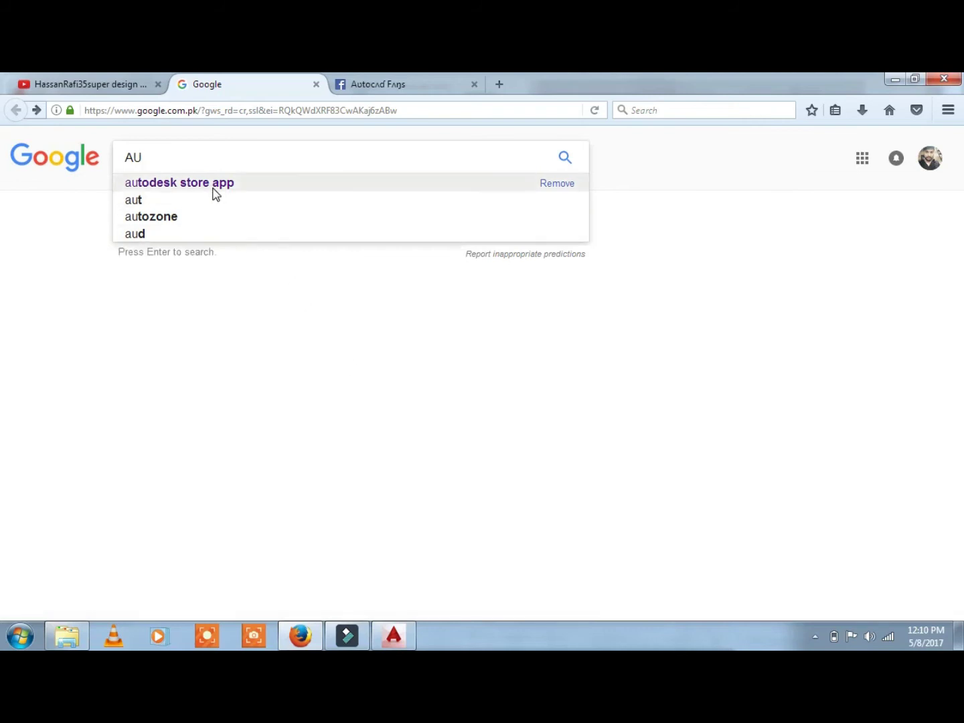
click(215, 191)
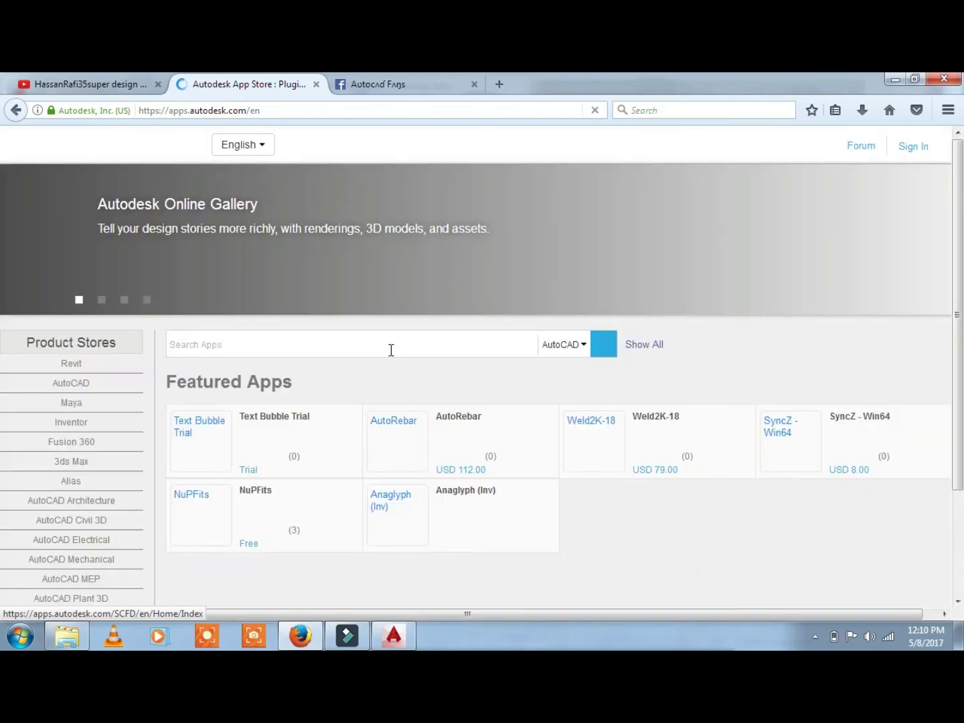
- Search the App Store for 'coin', open COINS Translate, and start its Download
scroll(389, 348, down, 2)
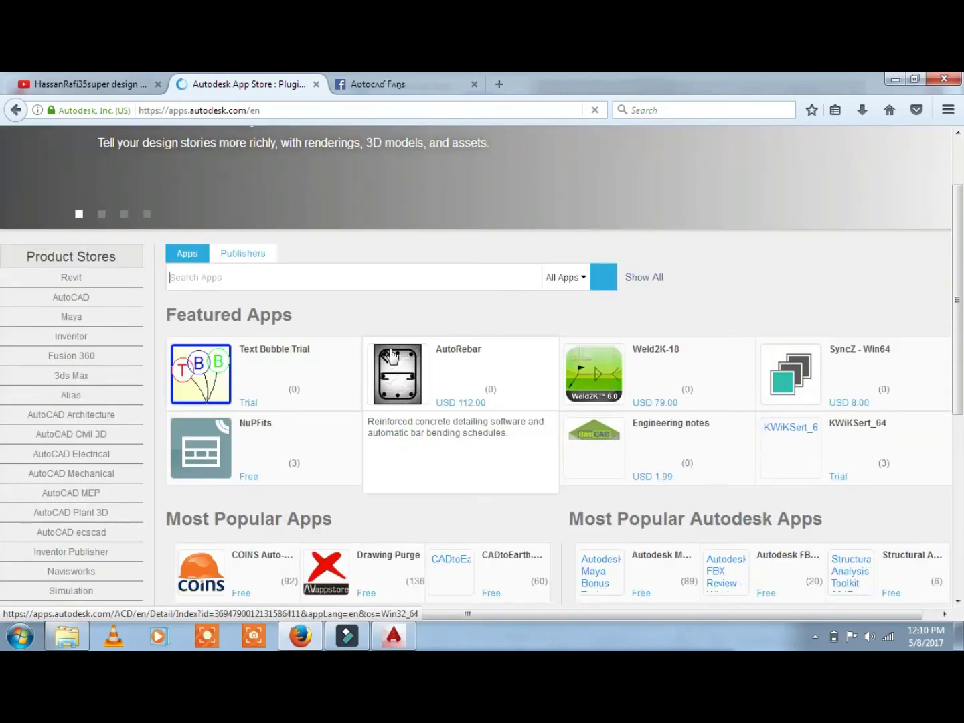
click(322, 277)
text(co)
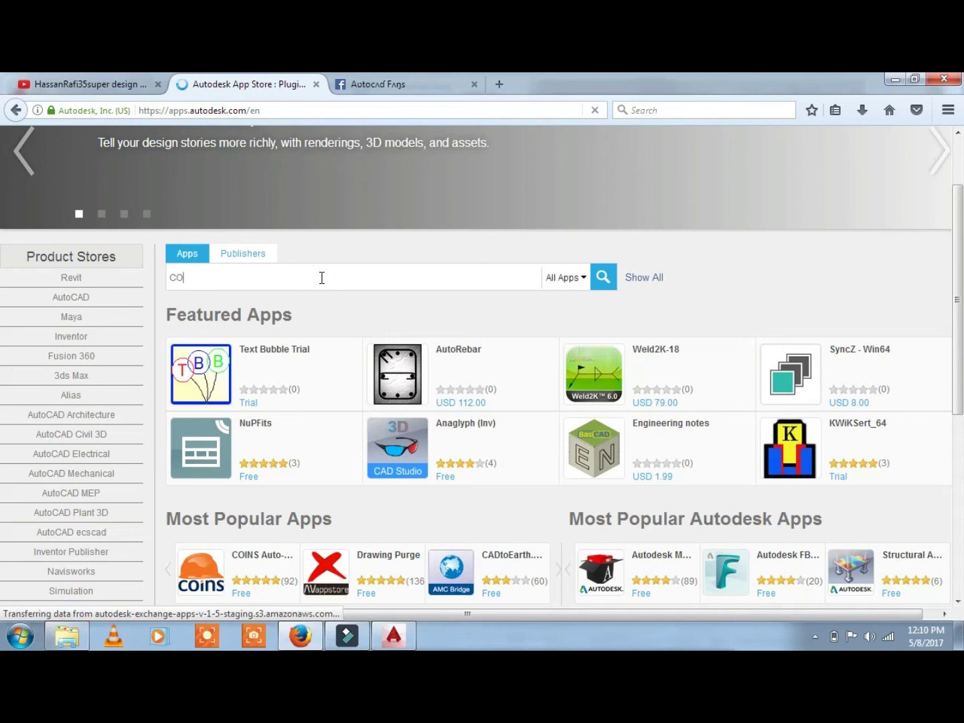
text(in)
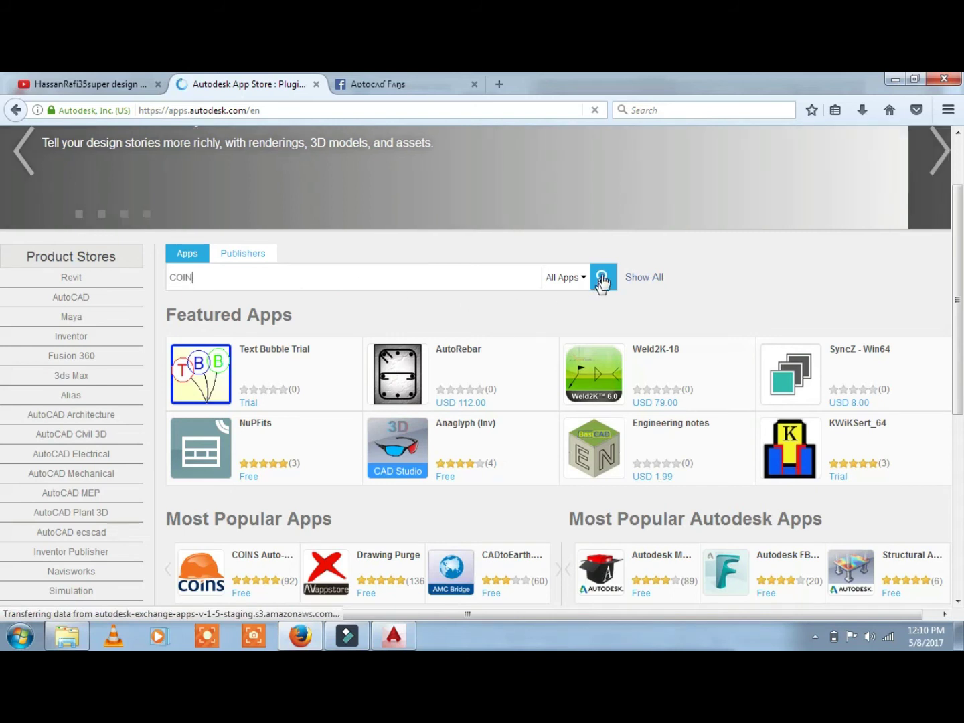
click(603, 278)
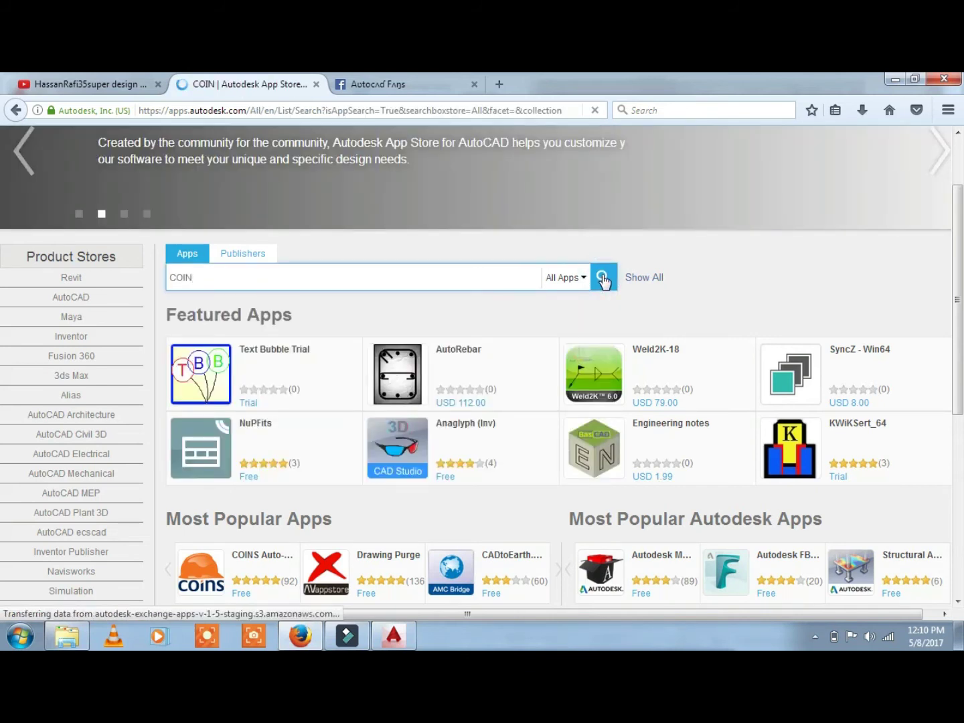
scroll(667, 343, down, 2)
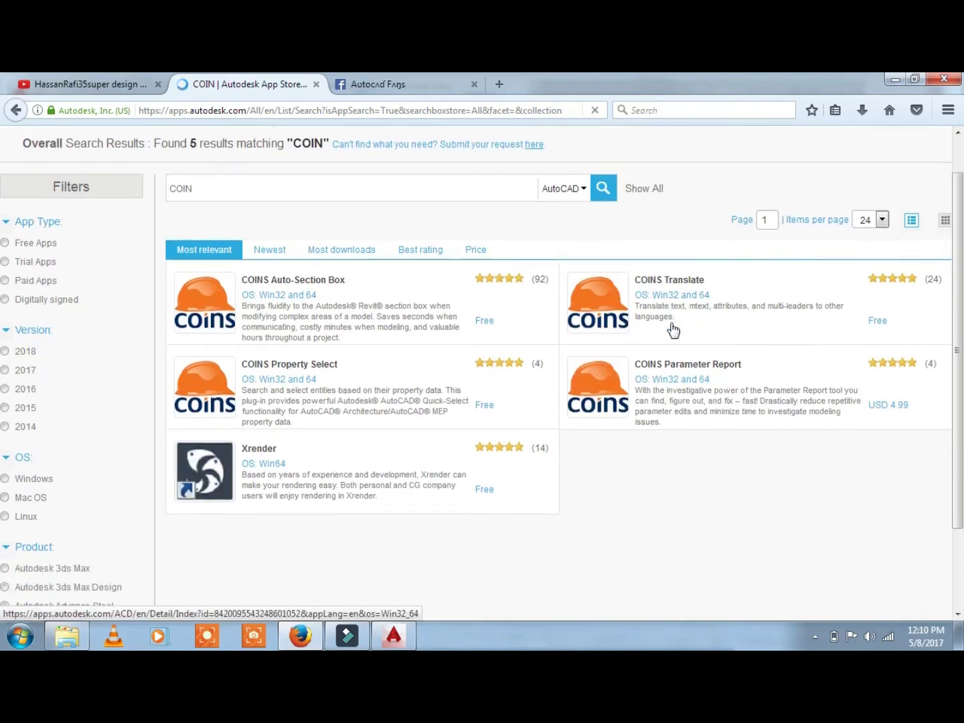
click(670, 258)
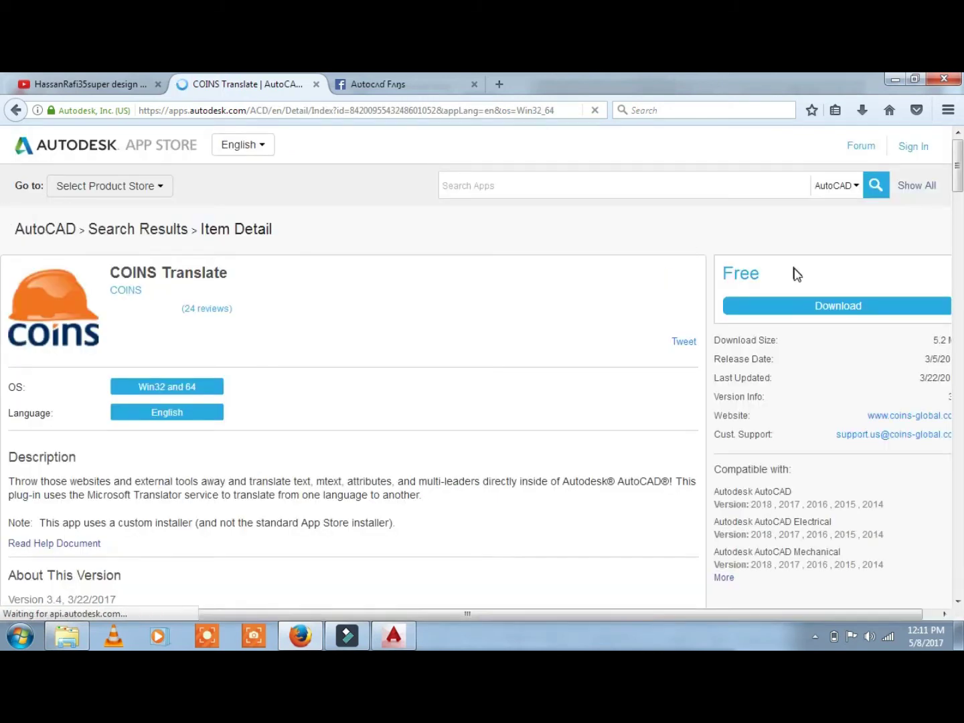
click(803, 311)
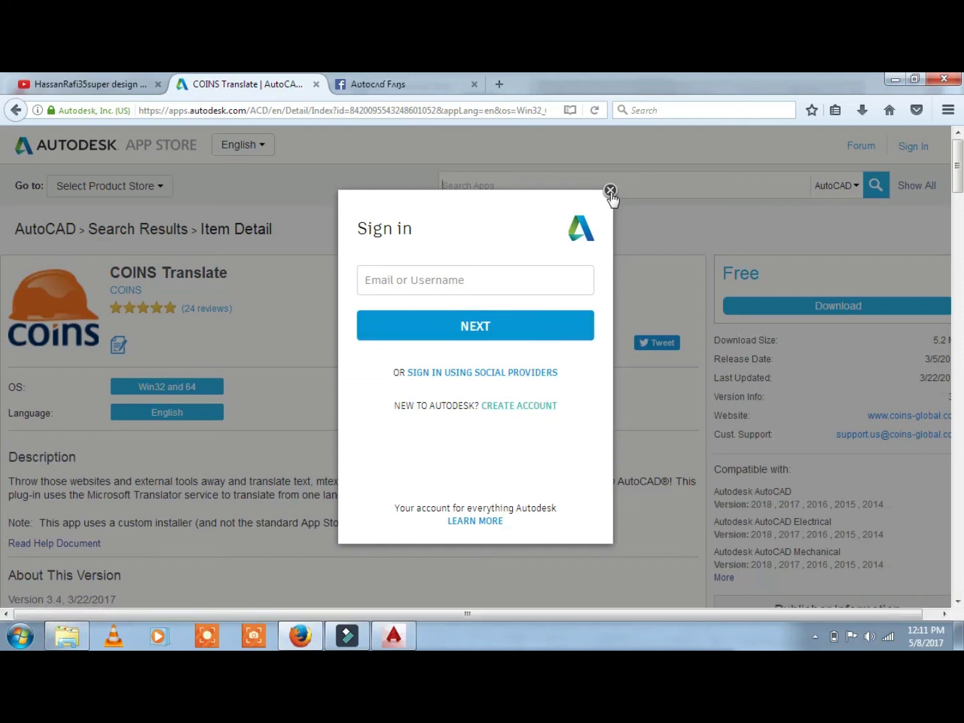
- Close the Sign in dialog and switch back to AutoCAD
click(610, 191)
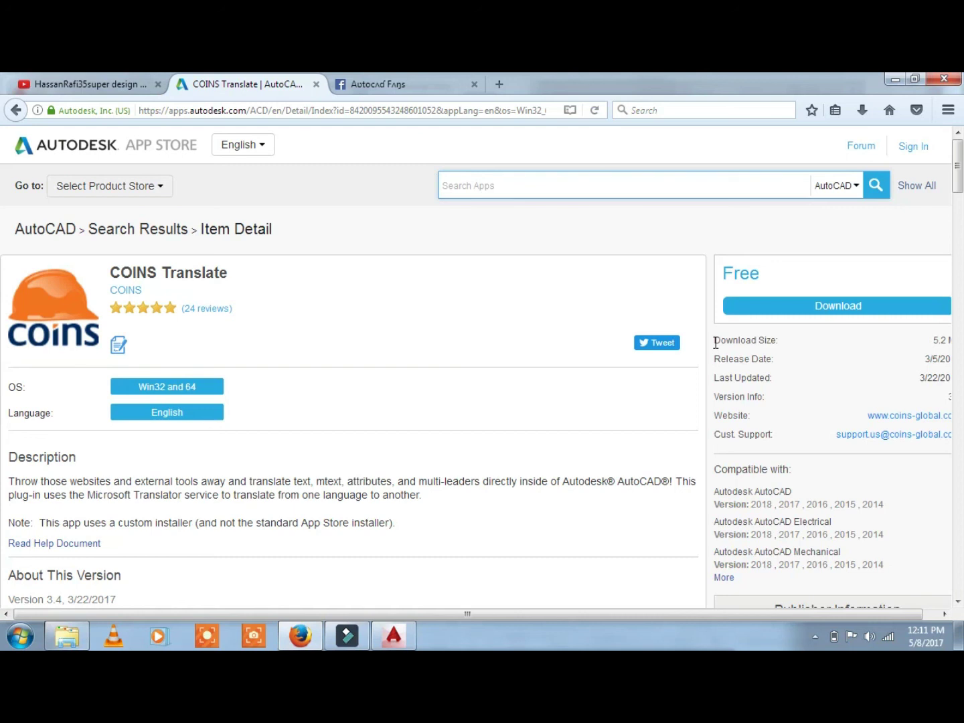
click(394, 637)
- Pan and zoom around the translated Urdu name sentence to inspect it closely
middle_drag(502, 500, 631, 493)
scroll(623, 431, down, 2)
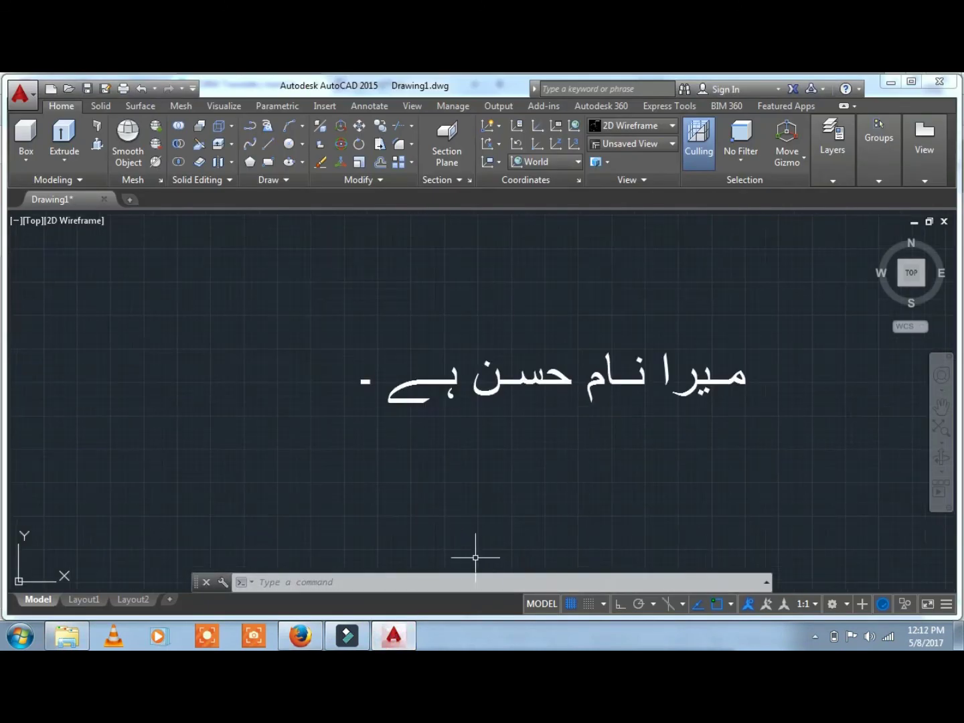
middle_drag(587, 477, 510, 489)
scroll(548, 435, up, 2)
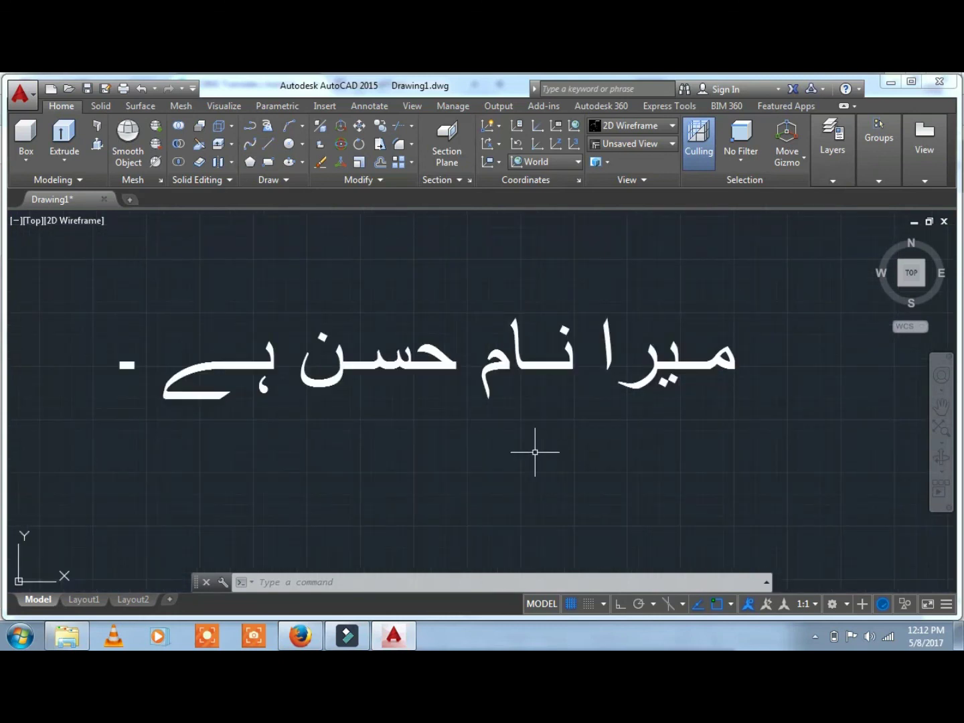
scroll(534, 452, up, 2)
scroll(533, 452, up, 2)
scroll(534, 452, down, 4)
middle_drag(562, 443, 535, 466)
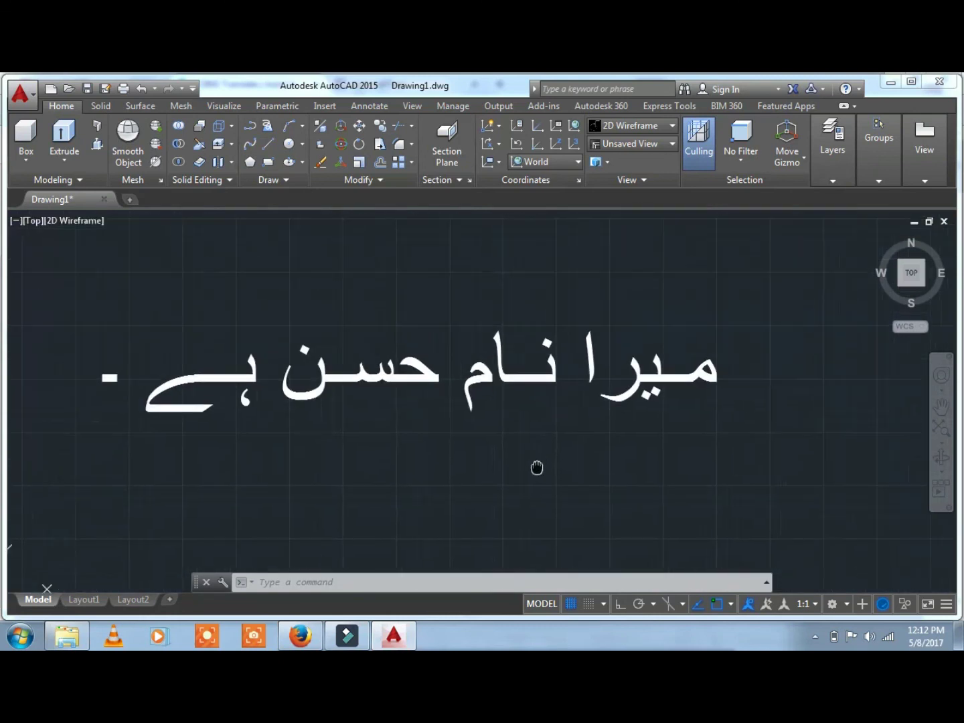
scroll(534, 467, down, 3)
scroll(536, 468, up, 1)
scroll(528, 466, down, 1)
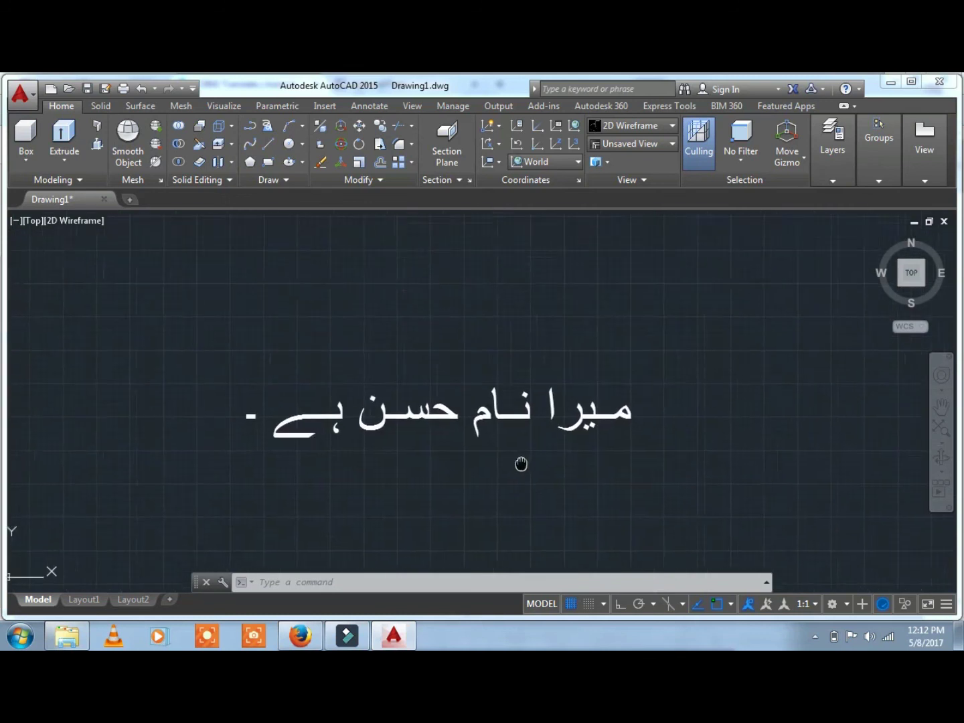
scroll(516, 459, up, 3)
middle_drag(517, 458, 529, 459)
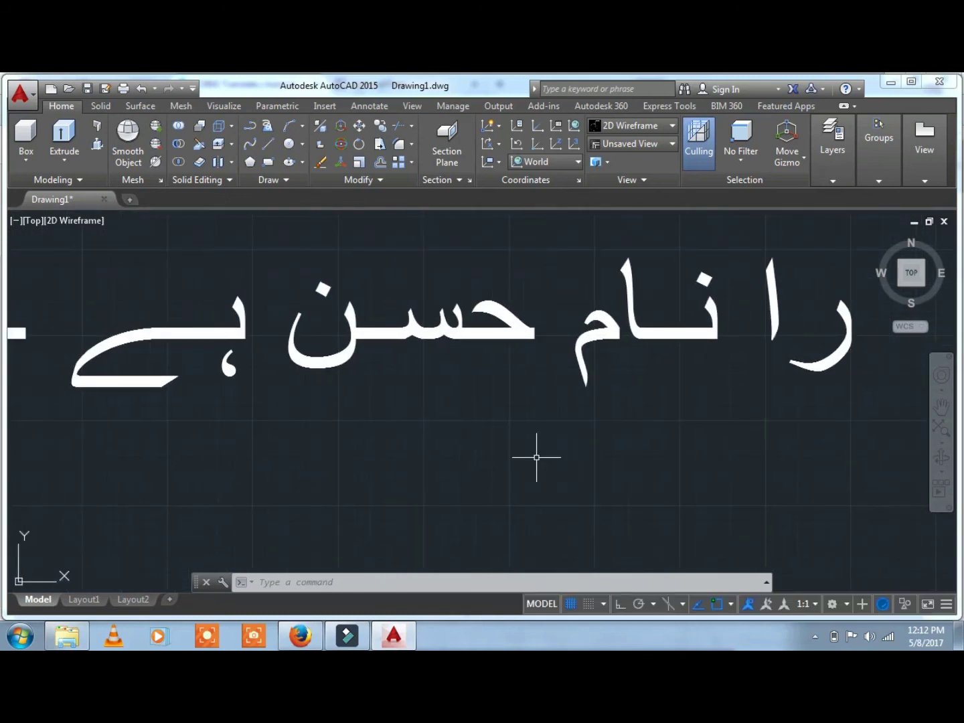
scroll(529, 459, down, 1)
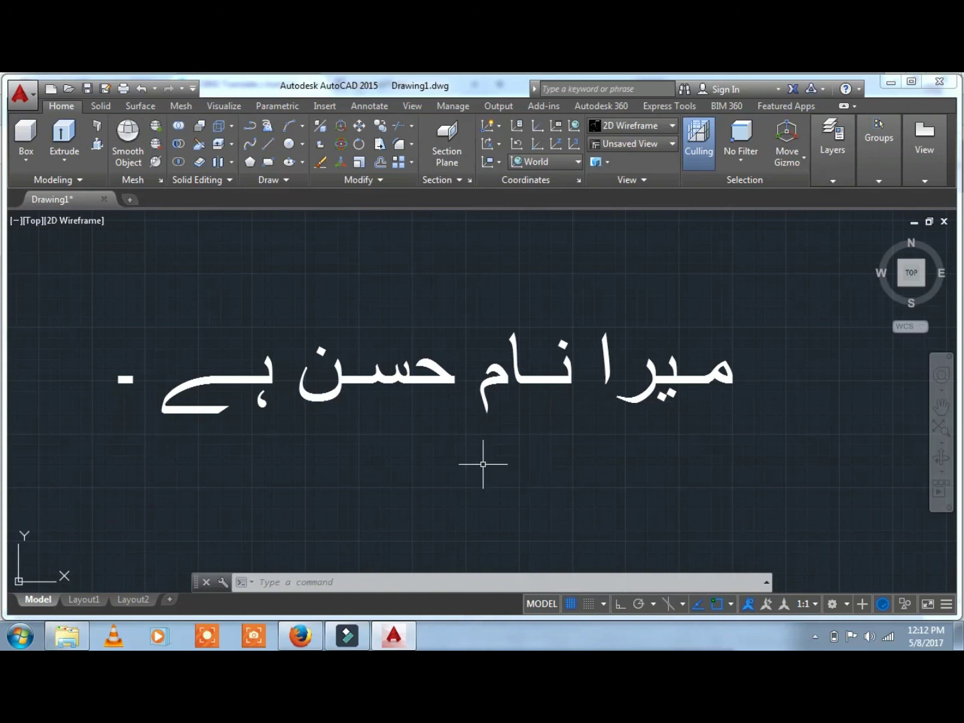
- Erase the Urdu sentence with a window selection, leaving Drawing1 empty
text(e)
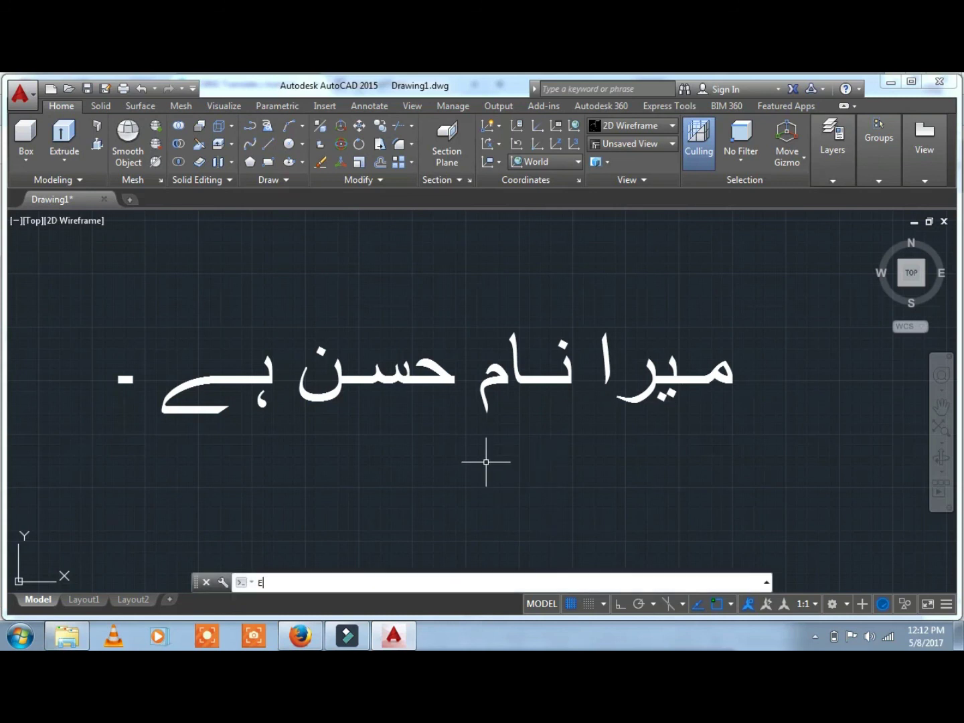
key(Return)
click(728, 342)
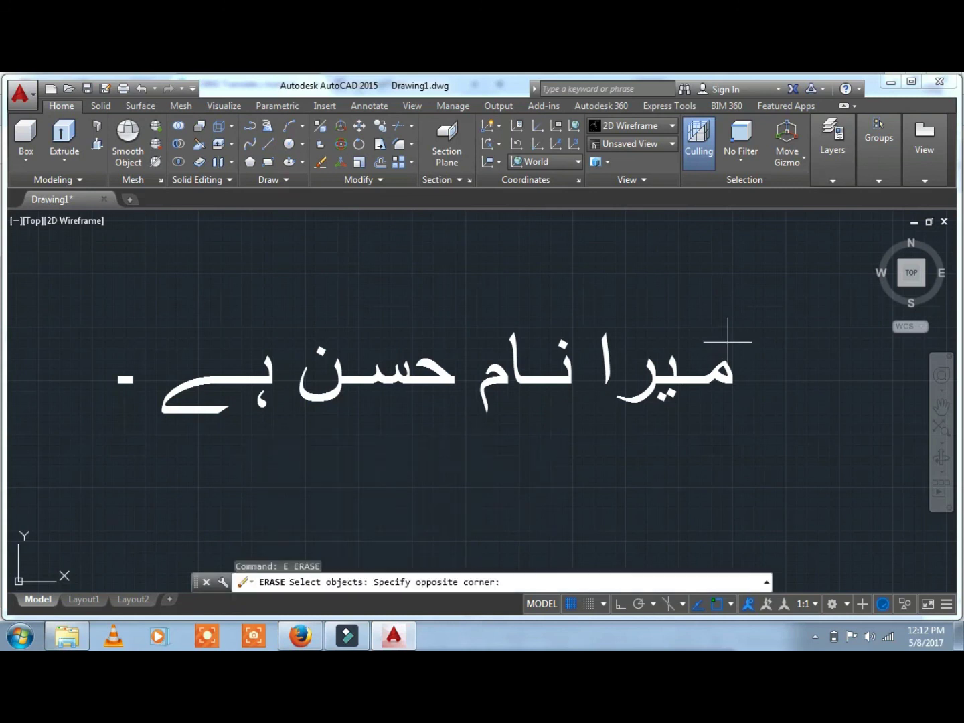
click(623, 419)
key(Return)
mouse_move(439, 411)
middle_down()
mouse_move(418, 370)
mouse_move(569, 377)
middle_up()
mouse_move(417, 380)
middle_down()
mouse_move(568, 383)
mouse_move(433, 371)
mouse_move(562, 374)
mouse_move(441, 387)
middle_up()
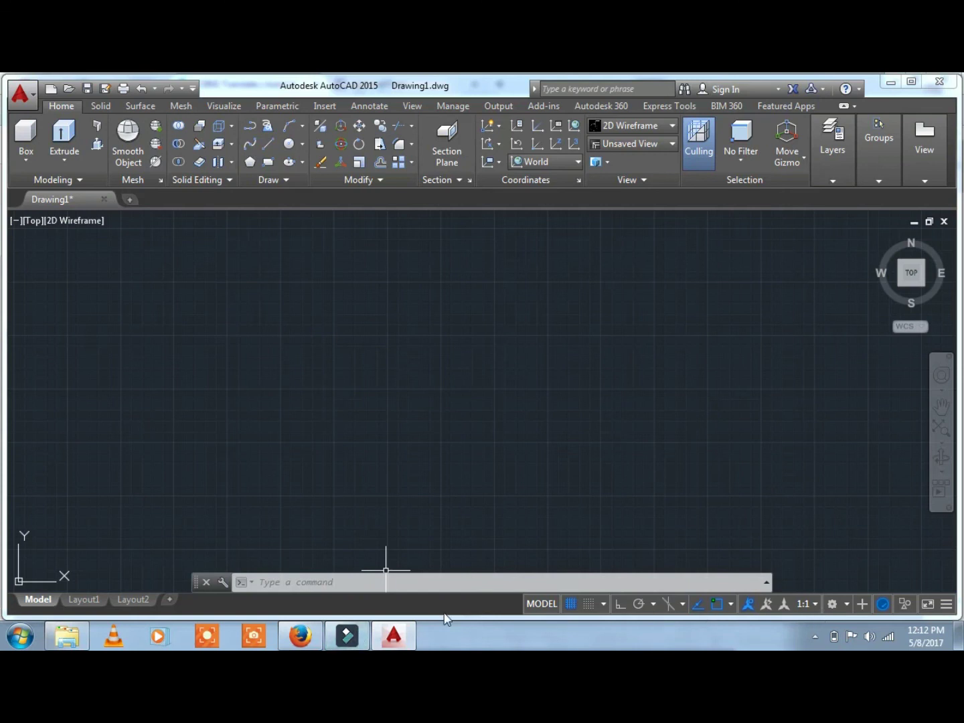
middle_drag(521, 448, 458, 491)
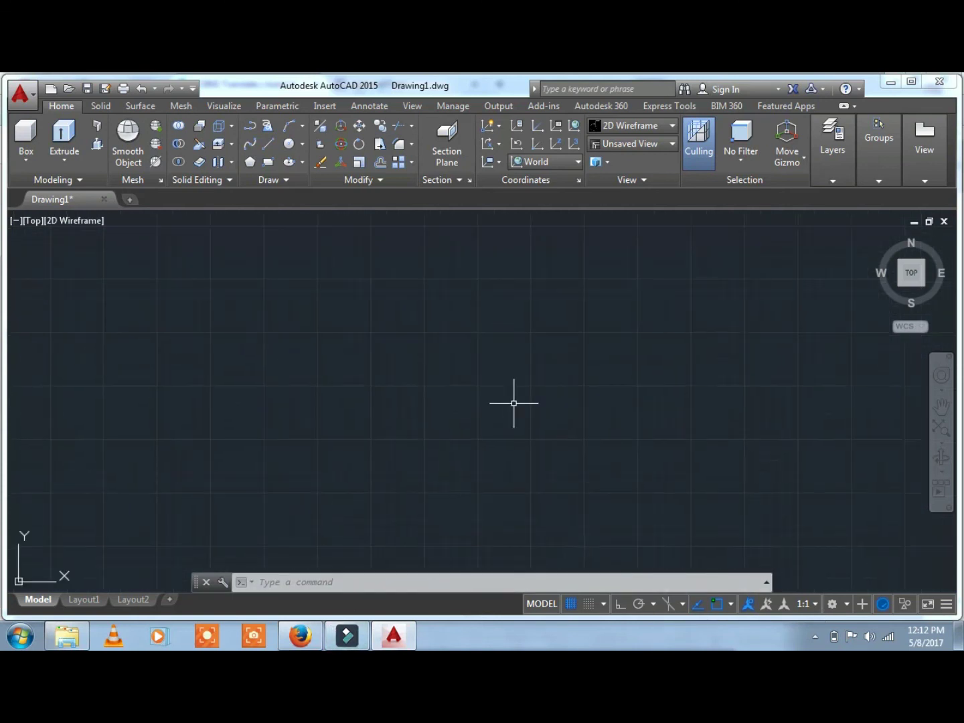
middle_drag(409, 396, 622, 401)
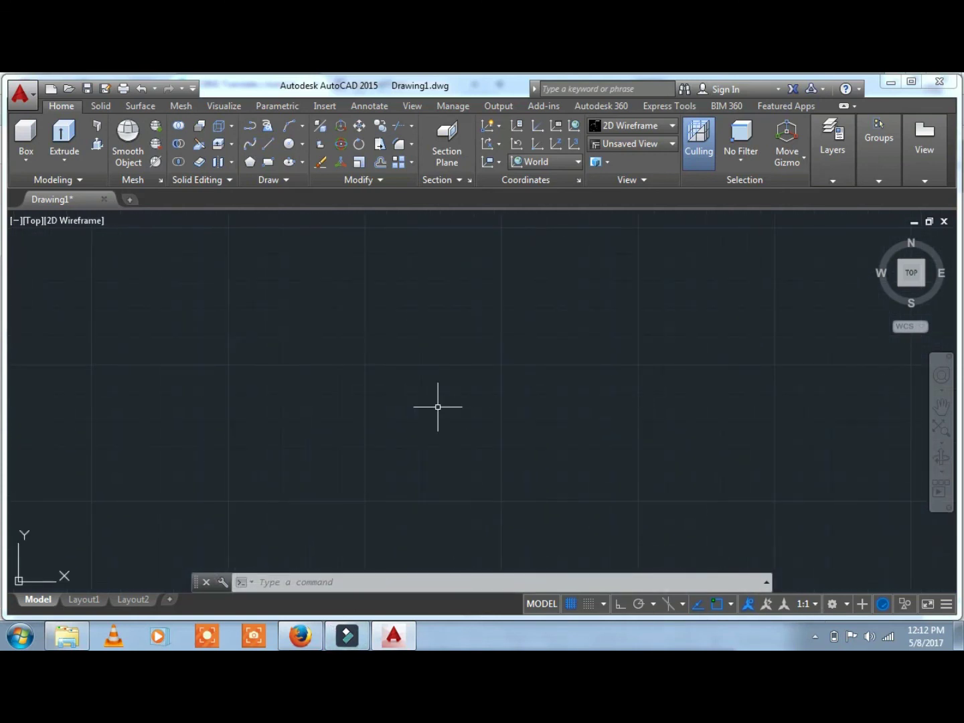